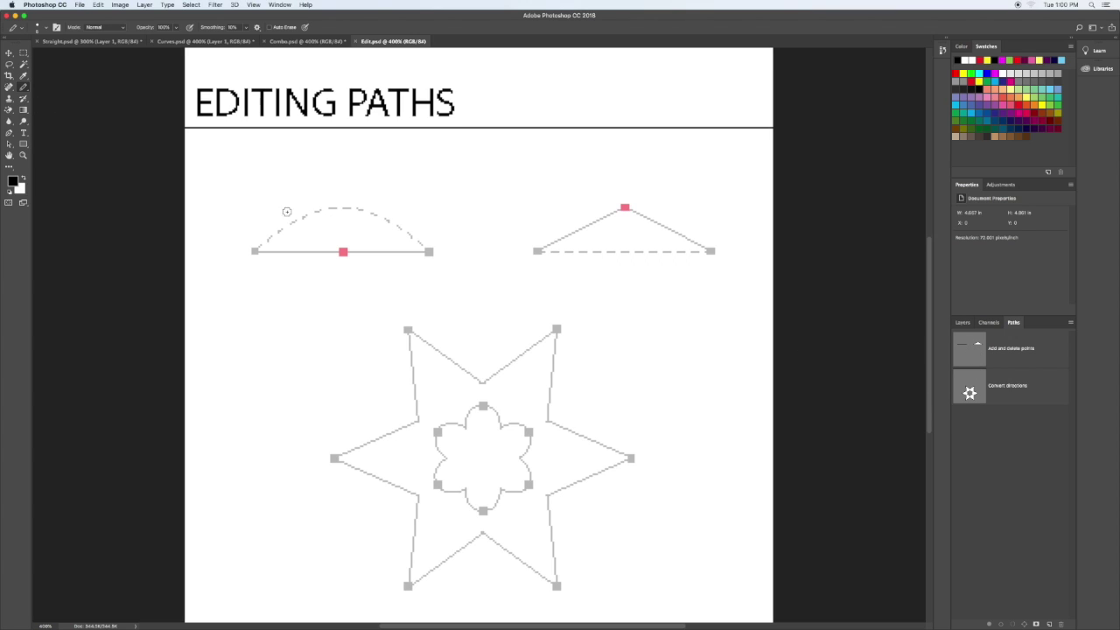
Step: Draw a straight work path between the arch exercise's left and right endpoints
{"action": "left_click", "coordinate": [9, 132]}
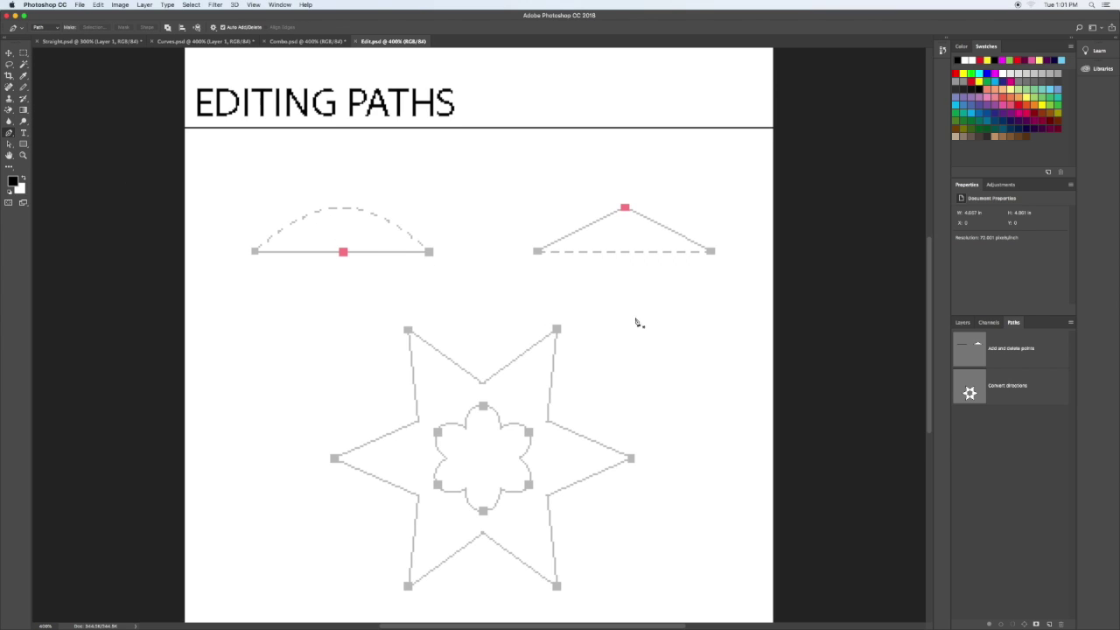
{"action": "left_click", "coordinate": [256, 253]}
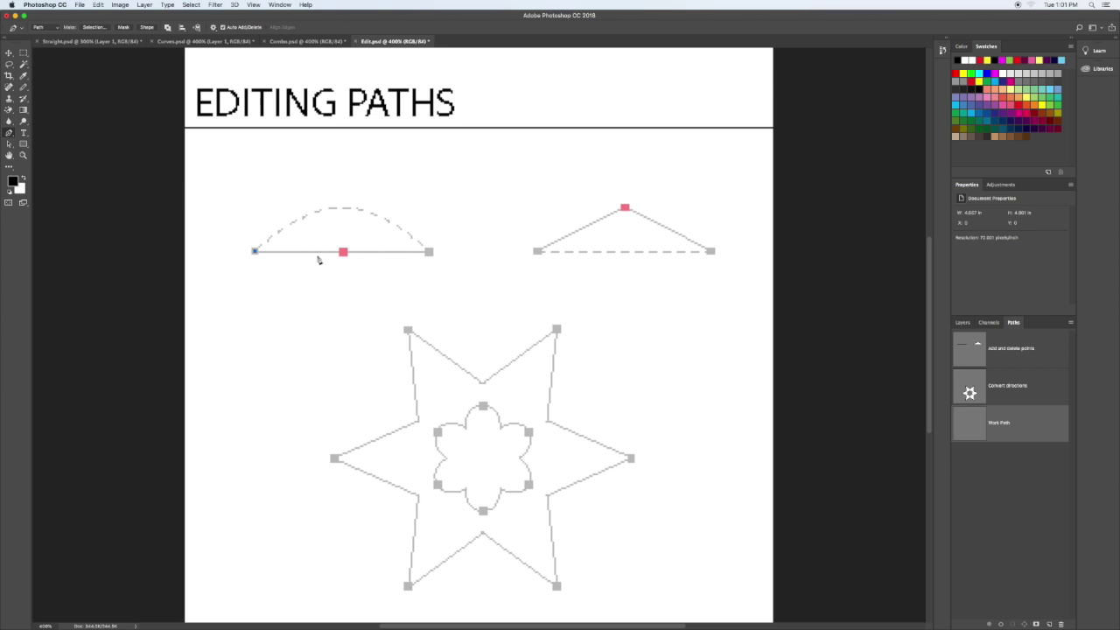
{"action": "left_click", "coordinate": [428, 253]}
{"action": "key", "text": "super+equal"}
{"action": "key", "text": "super+equal"}
{"action": "key", "text": "super+equal"}
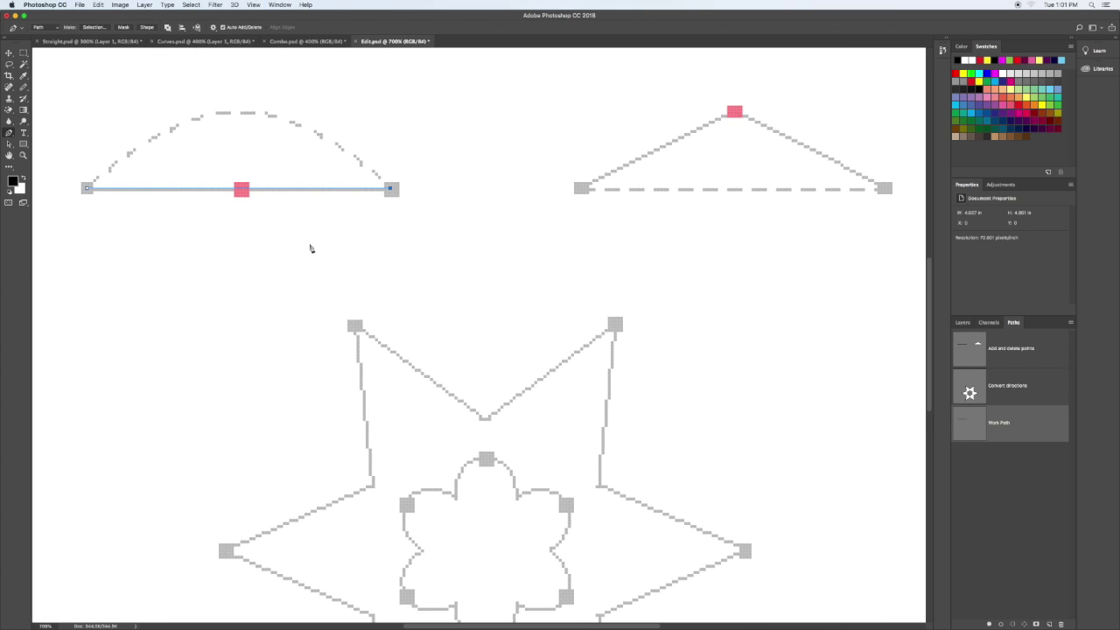
Step: Add an anchor at the straight path's midpoint, then switch to the Direct Selection tool
{"action": "left_click_drag", "start_coordinate": [309, 249], "coordinate": [552, 278]}
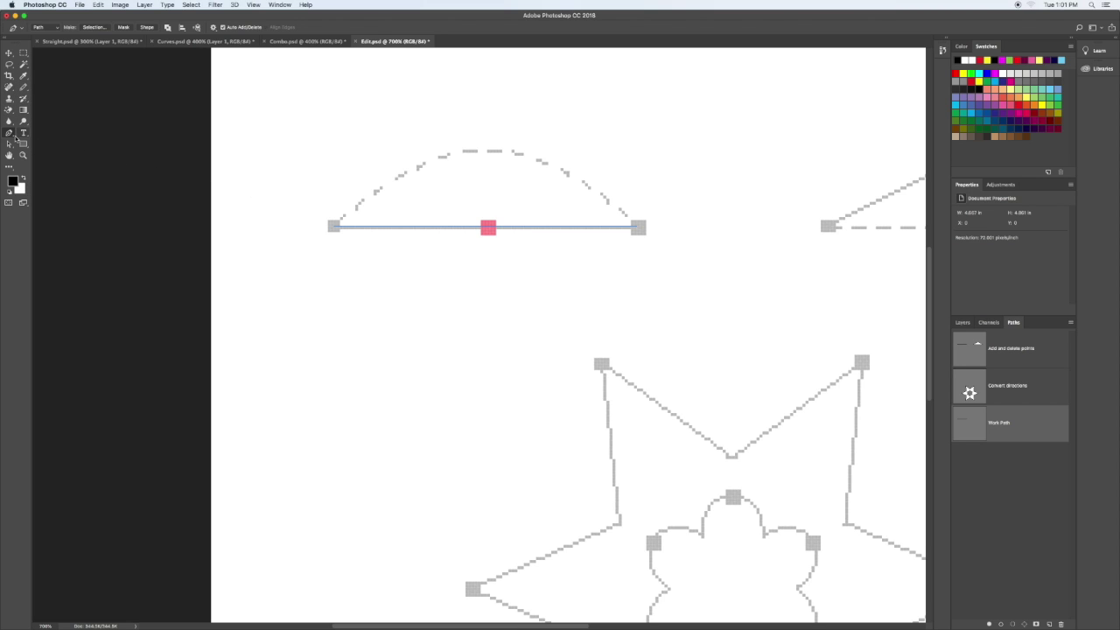
{"action": "left_click", "coordinate": [13, 136]}
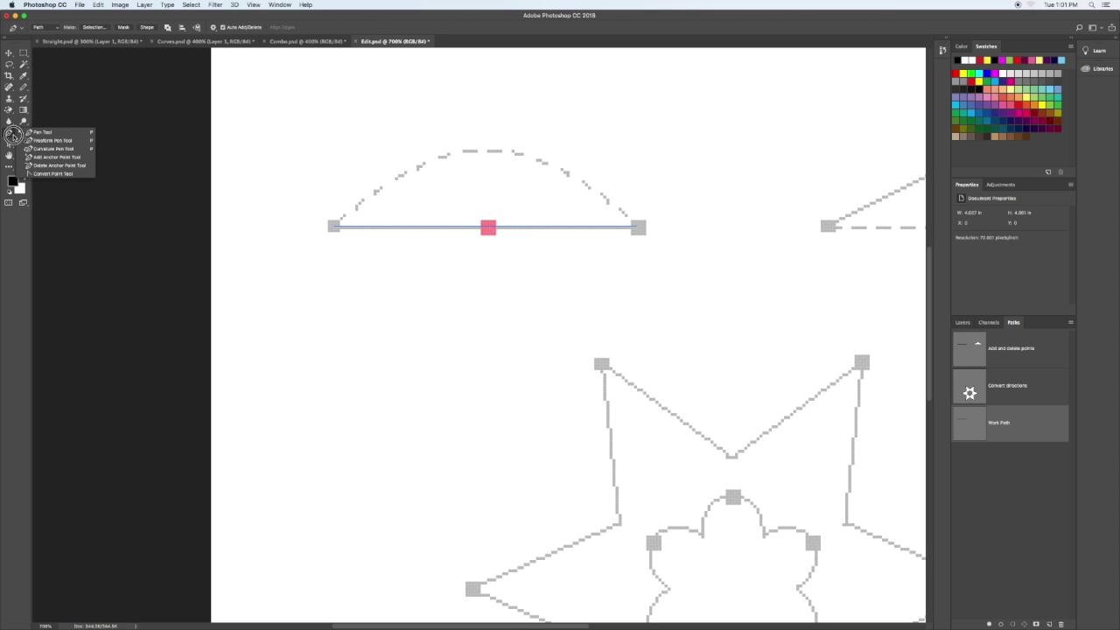
{"action": "left_click", "coordinate": [67, 157]}
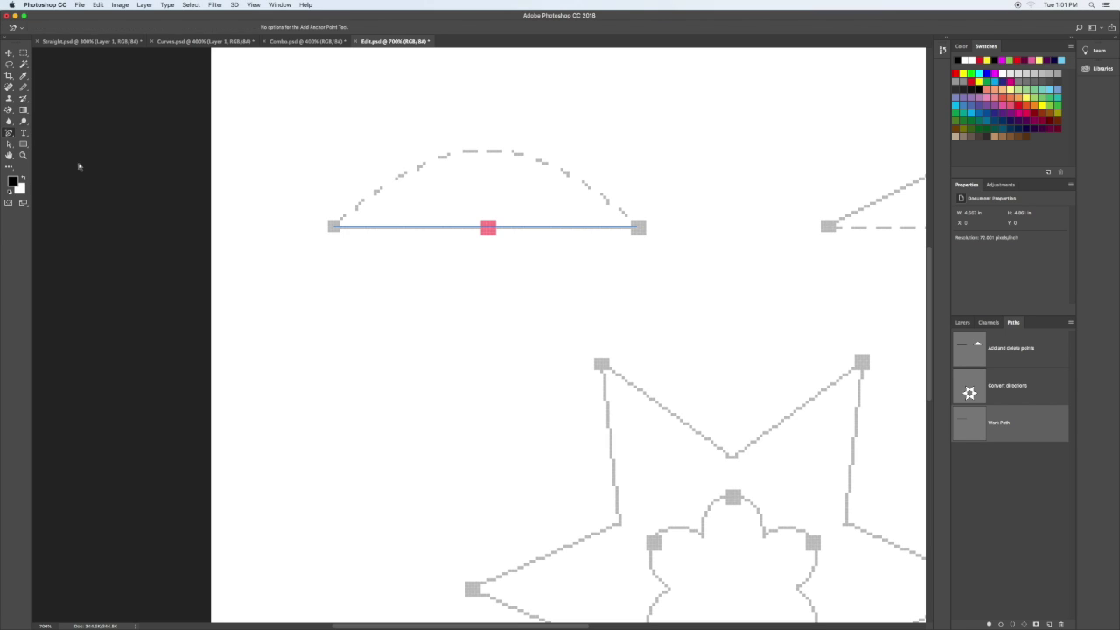
{"action": "left_click", "coordinate": [488, 227]}
{"action": "key", "text": "a"}
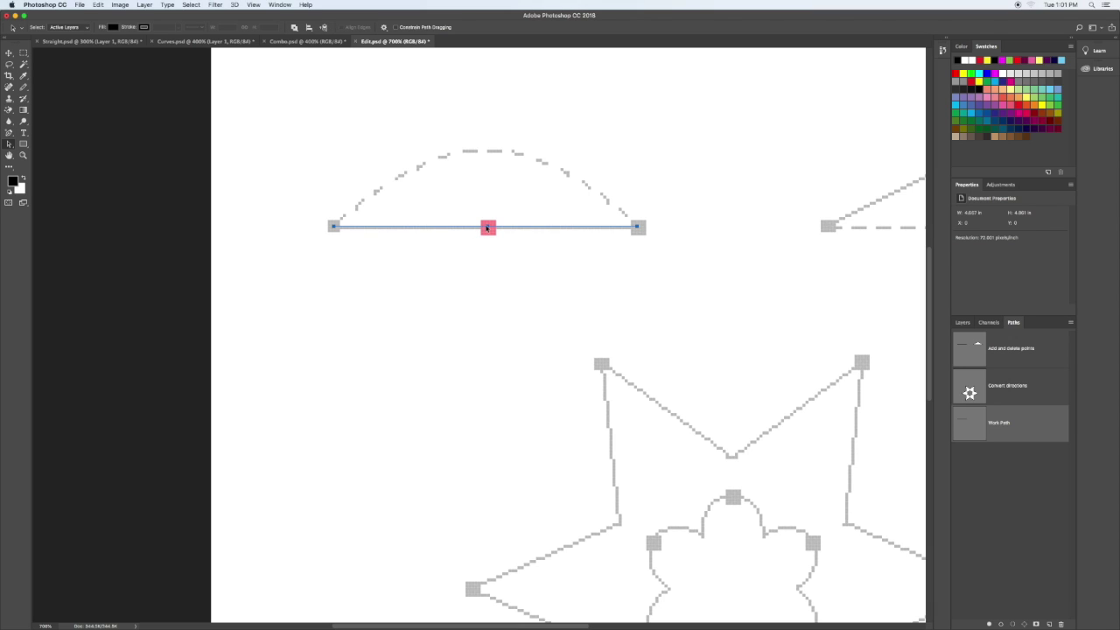
{"action": "left_click_drag", "start_coordinate": [487, 227], "coordinate": [487, 227]}
{"action": "left_click", "coordinate": [11, 145]}
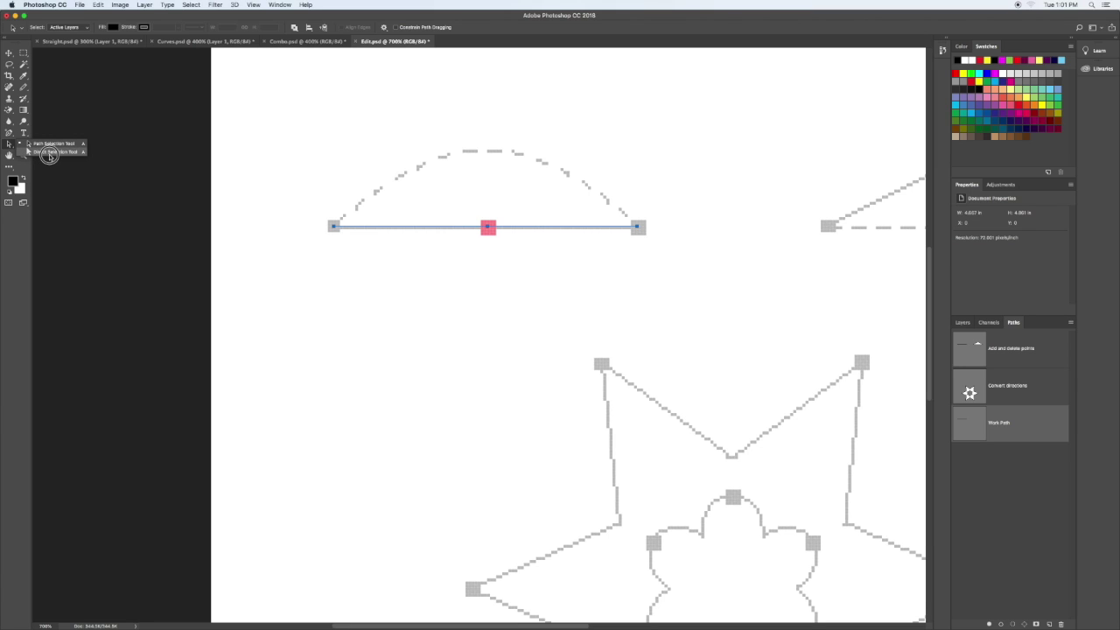
{"action": "left_click", "coordinate": [49, 152]}
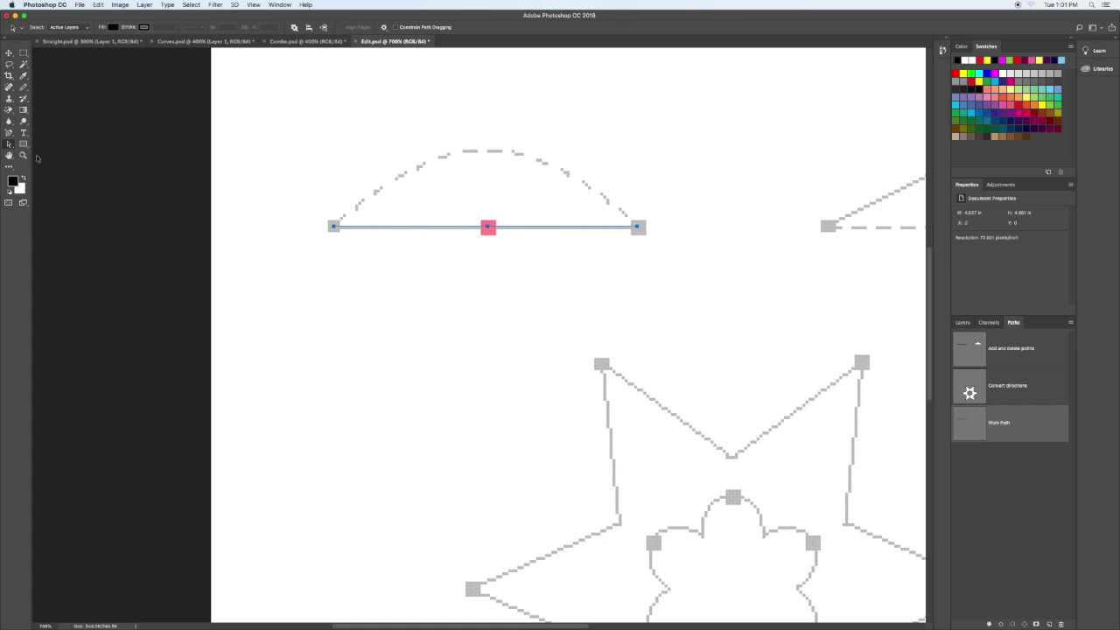
Step: Drag the middle anchor up to bend the straight path into the dashed arch
{"action": "left_click", "coordinate": [488, 228]}
{"action": "left_click_drag", "start_coordinate": [488, 228], "coordinate": [480, 151]}
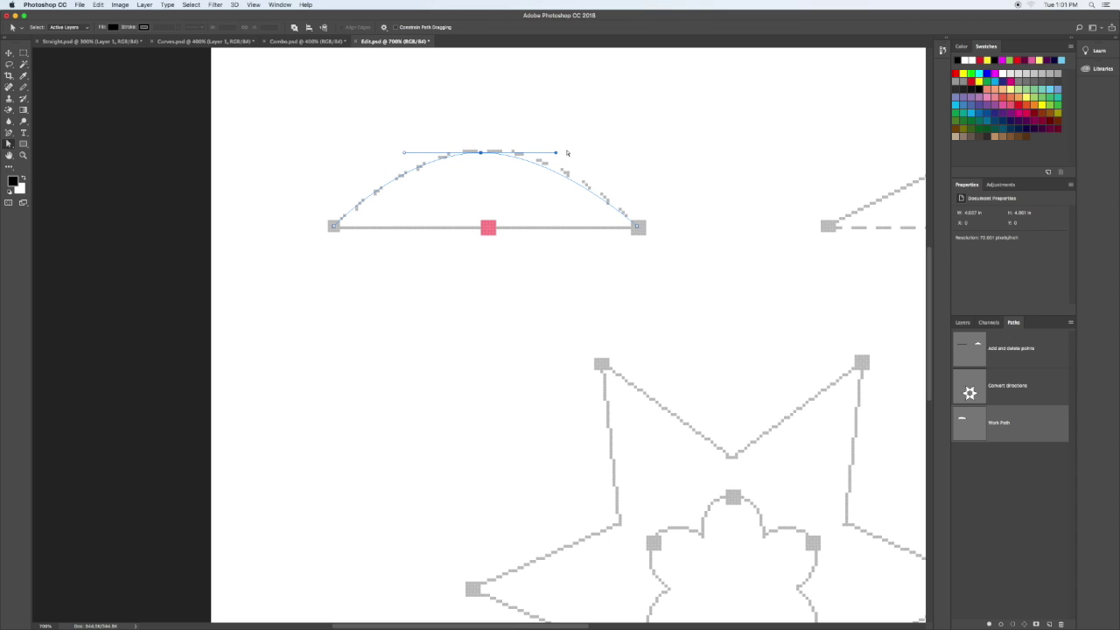
{"action": "left_click_drag", "start_coordinate": [556, 149], "coordinate": [720, 115]}
{"action": "key", "text": "super+z"}
Step: On a new layer, stroke the arch path with red three times for solid colour
{"action": "left_click", "coordinate": [962, 322]}
{"action": "left_click", "coordinate": [1049, 624]}
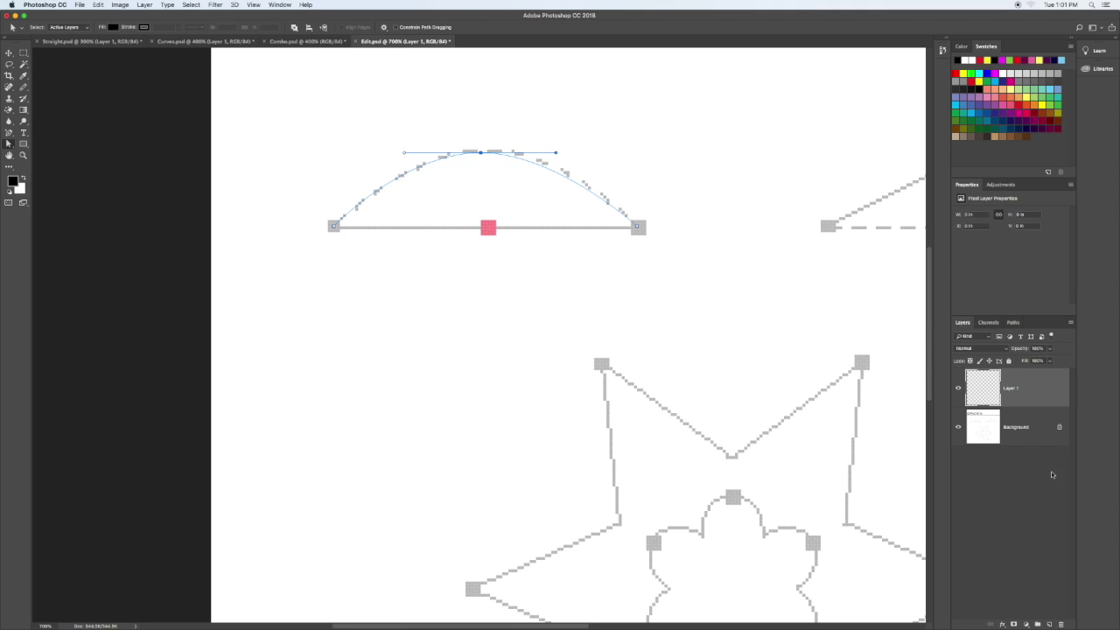
{"action": "left_click", "coordinate": [1015, 324]}
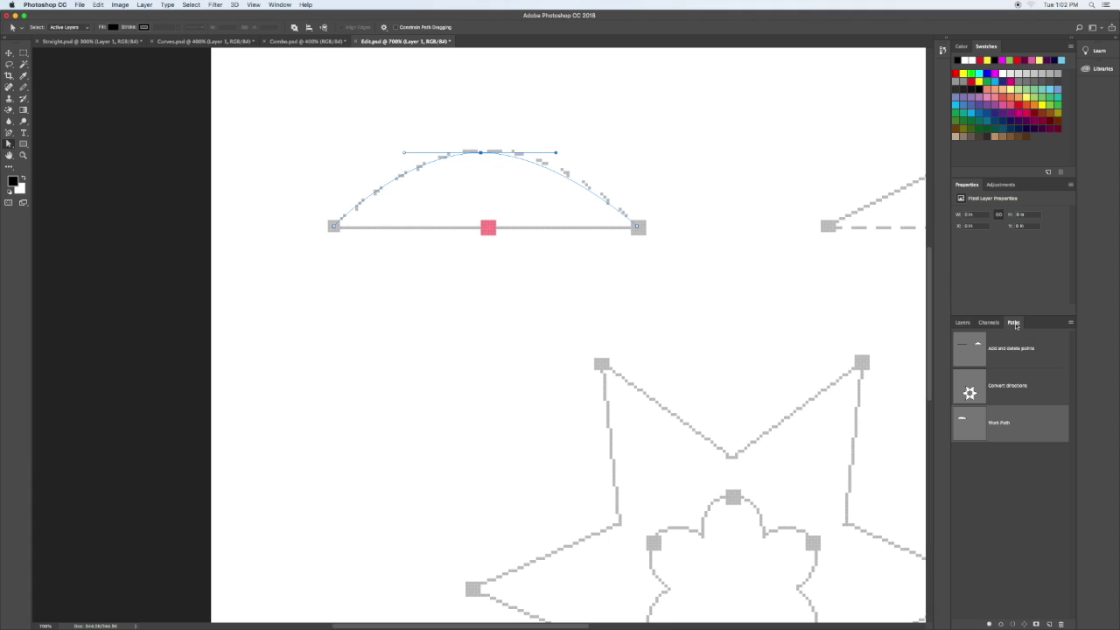
{"action": "left_click", "coordinate": [990, 624]}
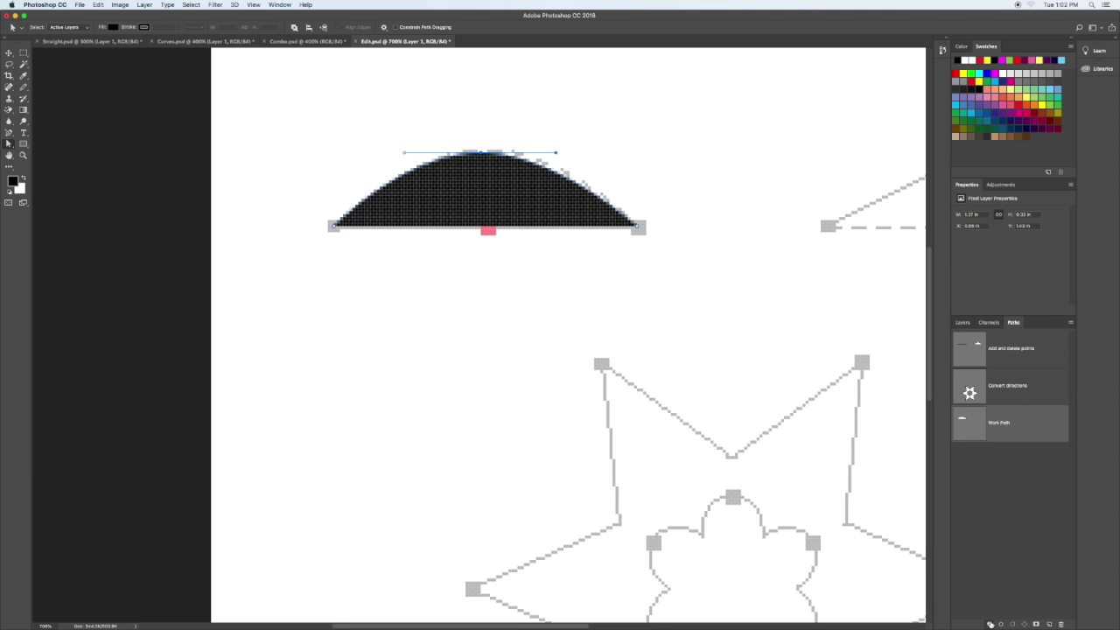
{"action": "key", "text": "super+z"}
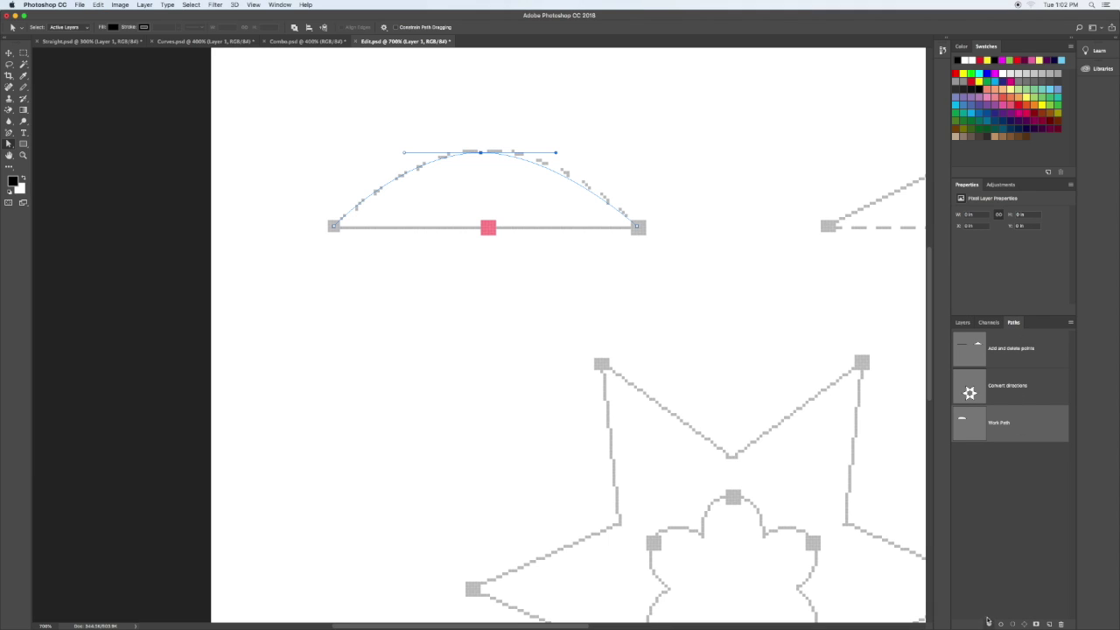
{"action": "left_click", "coordinate": [1032, 107]}
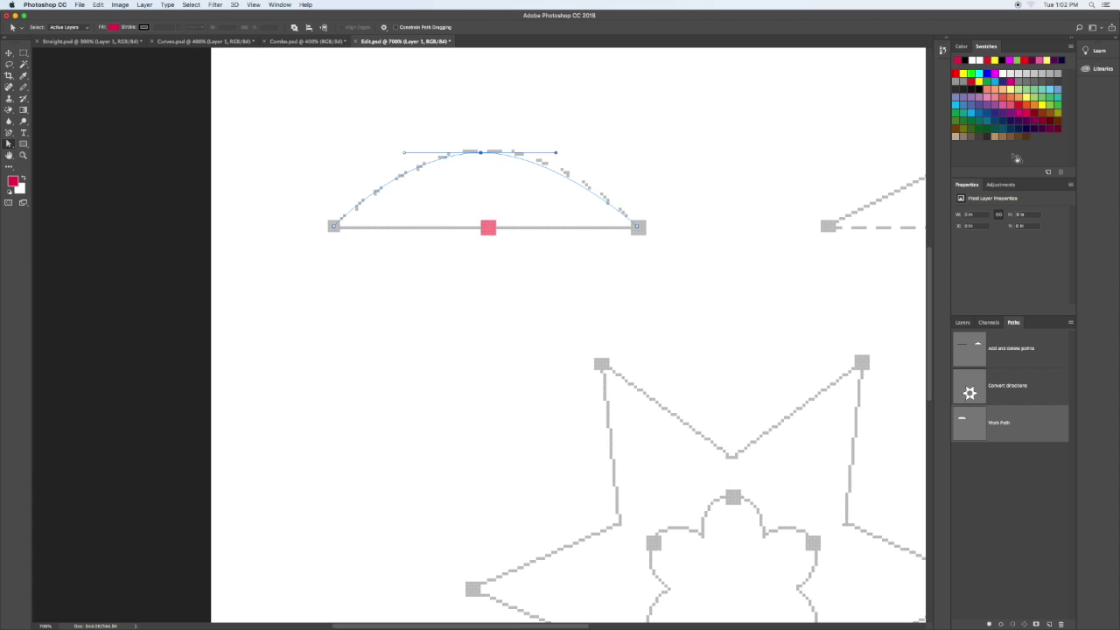
{"action": "left_click", "coordinate": [1002, 623]}
{"action": "left_click", "coordinate": [1002, 623]}
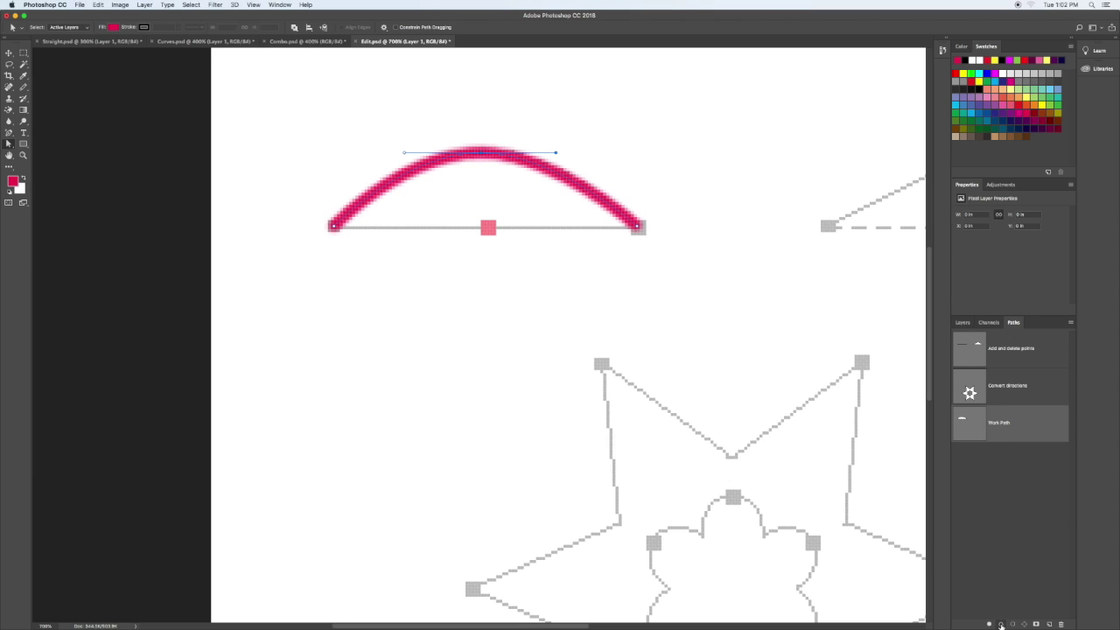
{"action": "left_click", "coordinate": [1001, 624]}
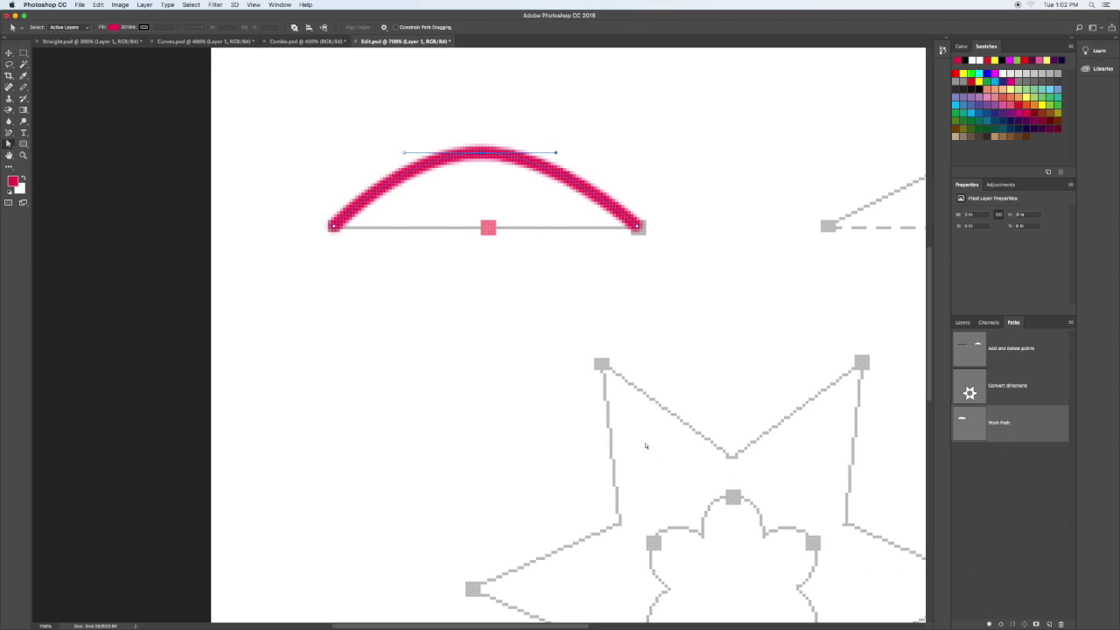
{"action": "left_click_drag", "start_coordinate": [9, 132], "coordinate": [62, 165]}
Step: Delete the arch's top anchor to flatten the path and stroke it in dark red
{"action": "left_click", "coordinate": [481, 155]}
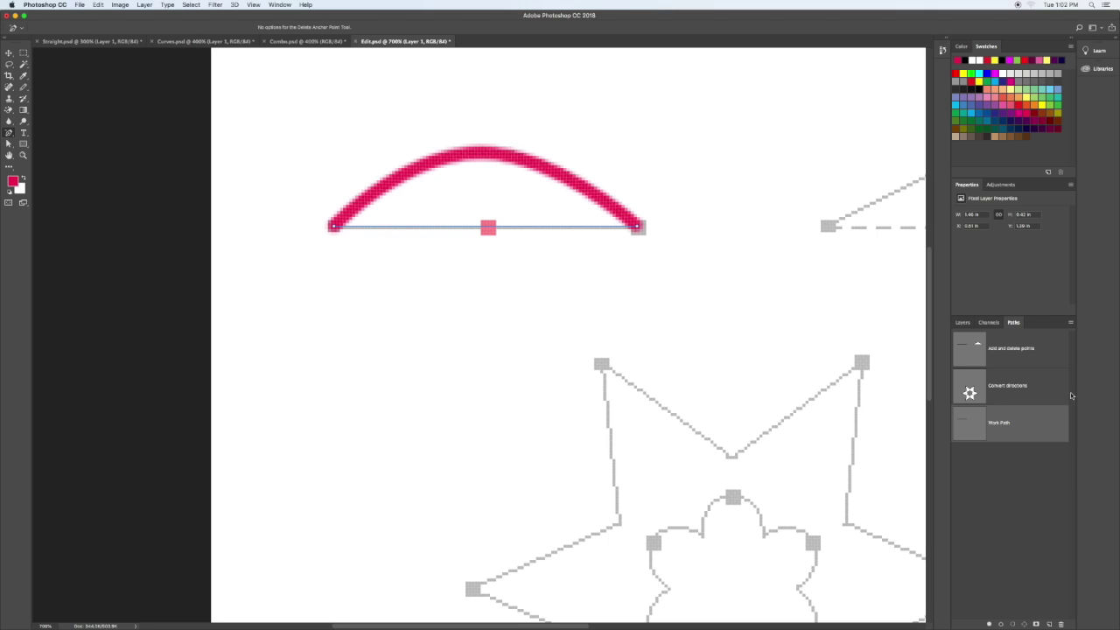
{"action": "left_click", "coordinate": [1041, 120]}
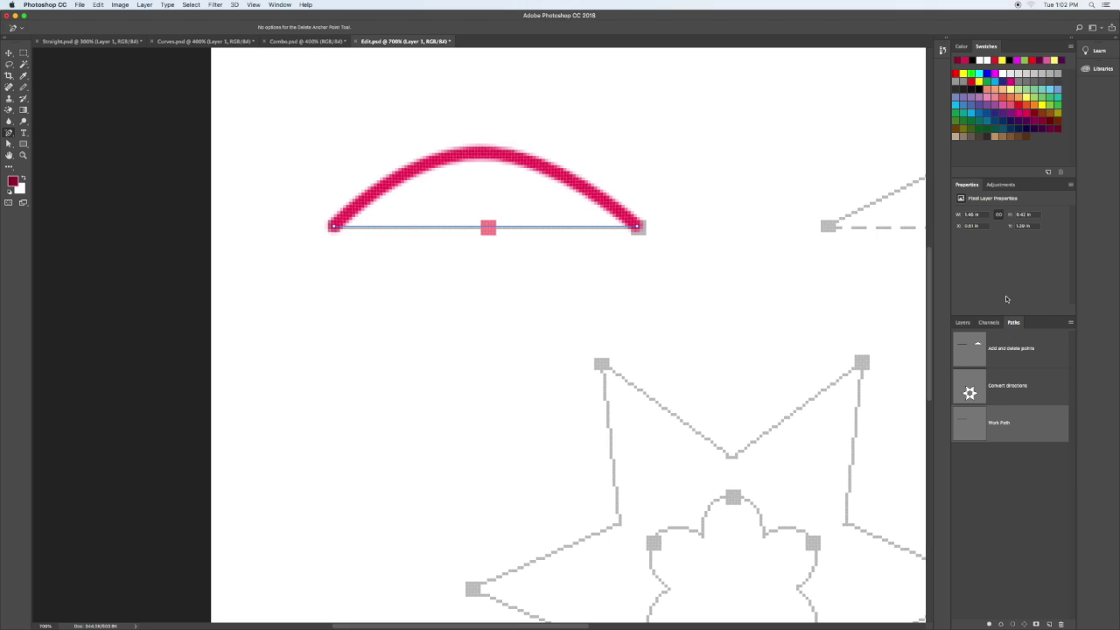
{"action": "left_click", "coordinate": [1001, 624]}
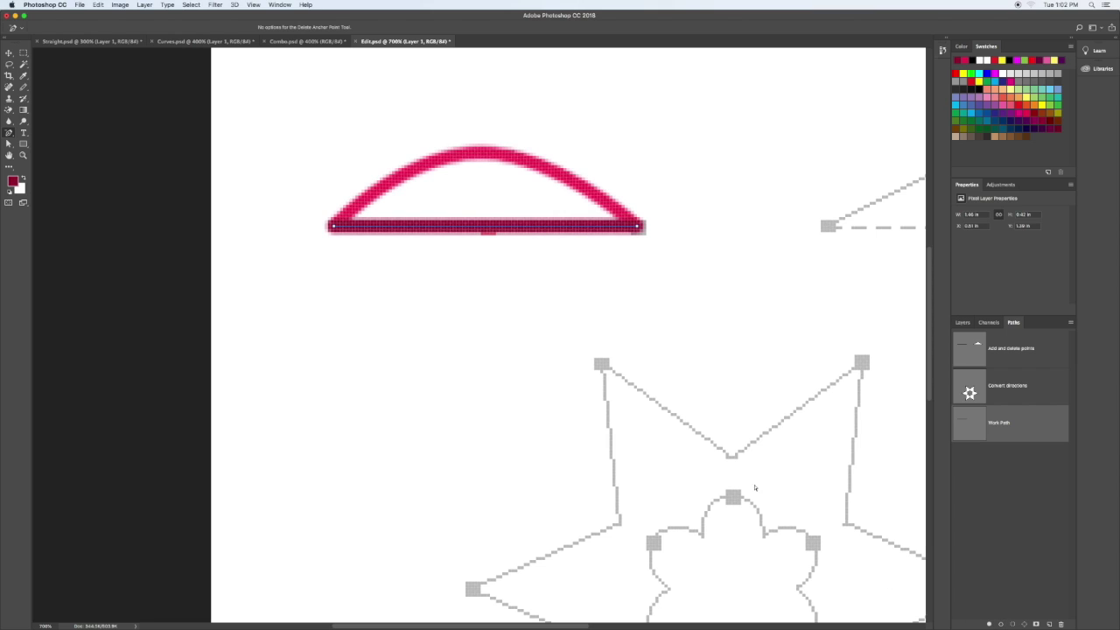
{"action": "left_click_drag", "start_coordinate": [797, 321], "coordinate": [359, 343]}
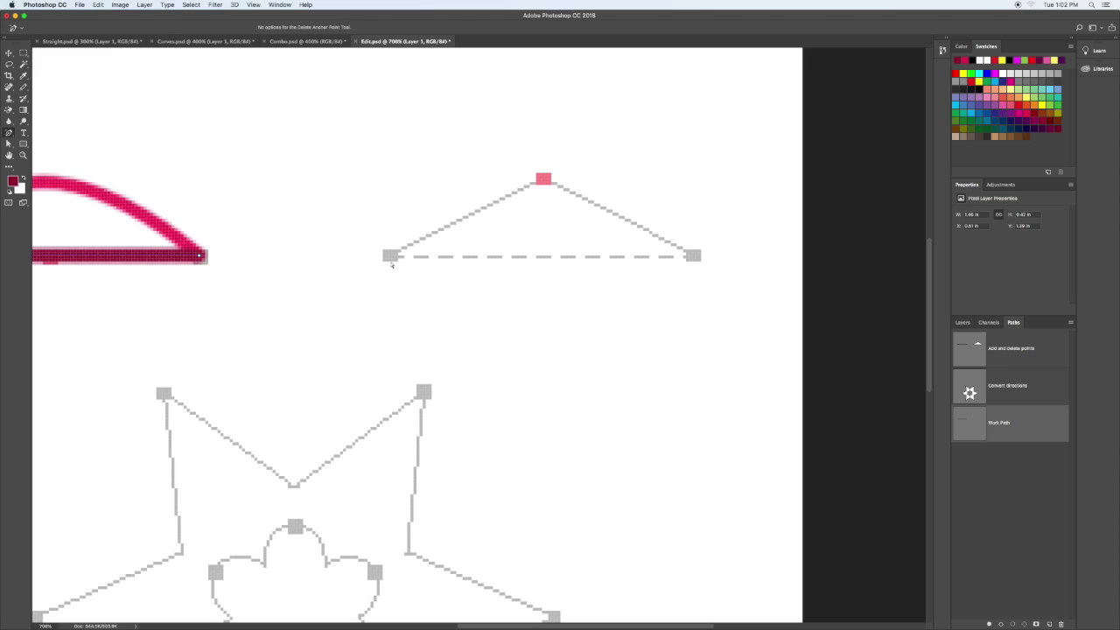
Step: Trace the triangle as a closed path and fill it with yellow
{"action": "key", "text": "p"}
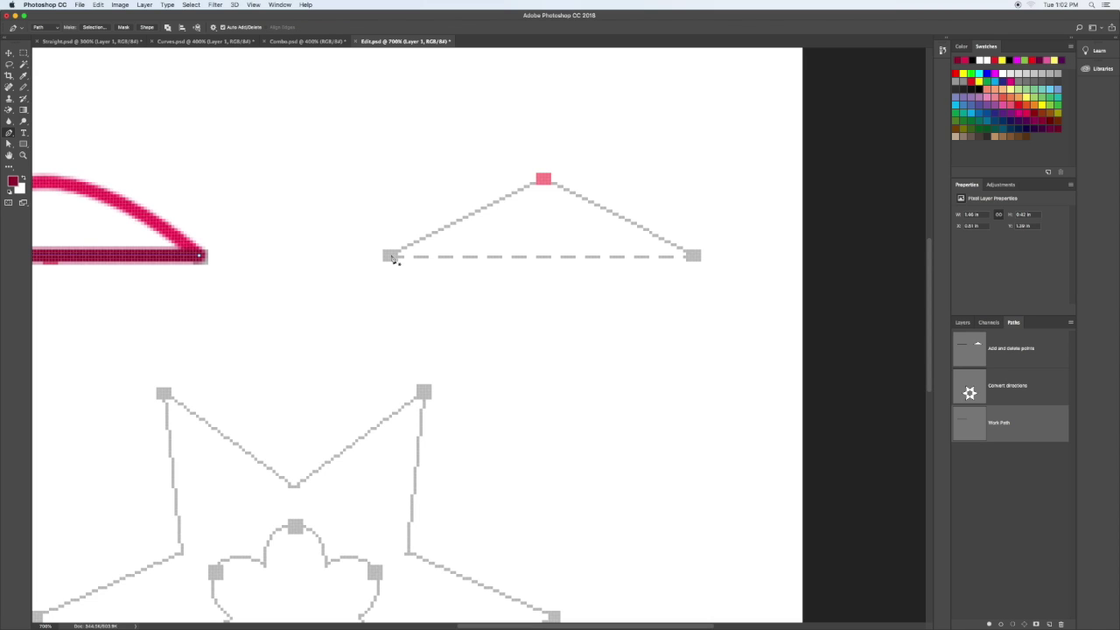
{"action": "left_click", "coordinate": [391, 256]}
{"action": "left_click", "coordinate": [393, 256]}
{"action": "left_click", "coordinate": [1043, 104]}
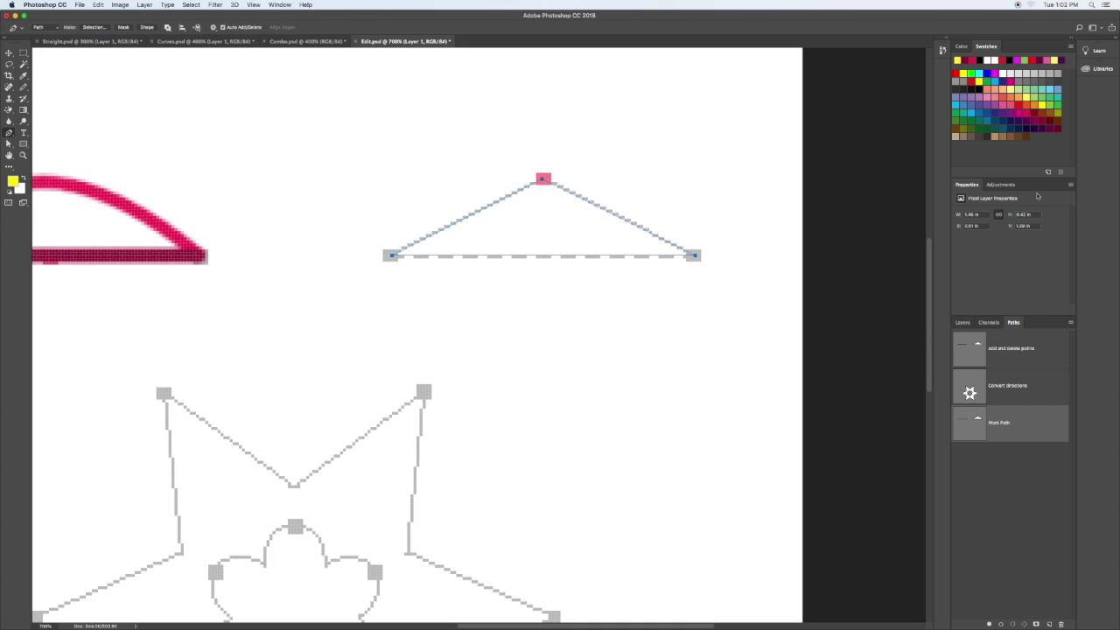
{"action": "left_click", "coordinate": [988, 624]}
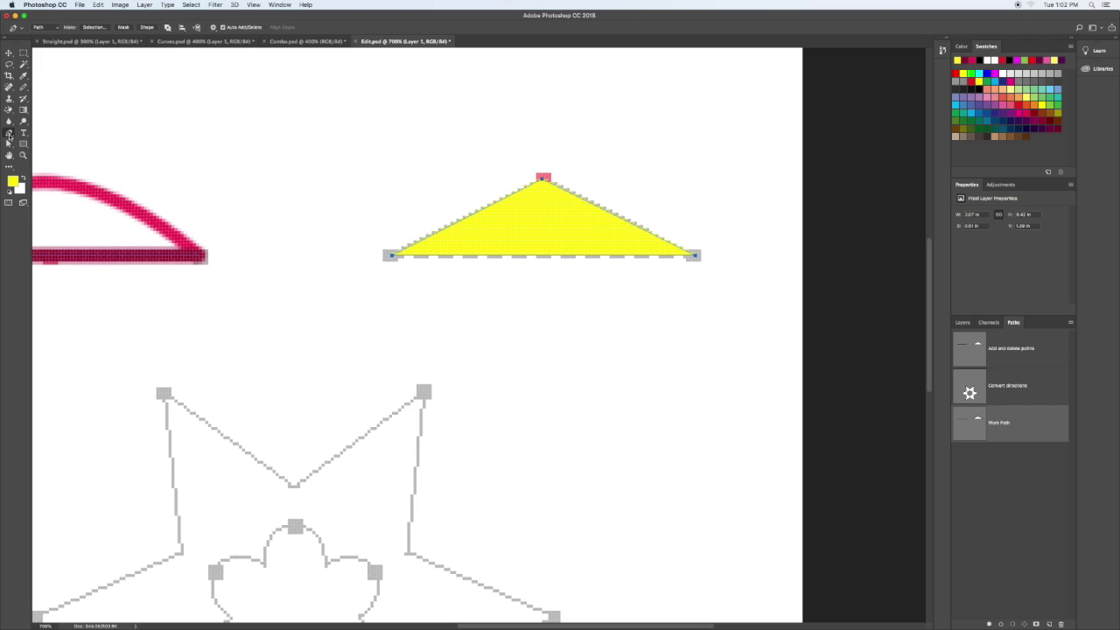
{"action": "left_click", "coordinate": [9, 134]}
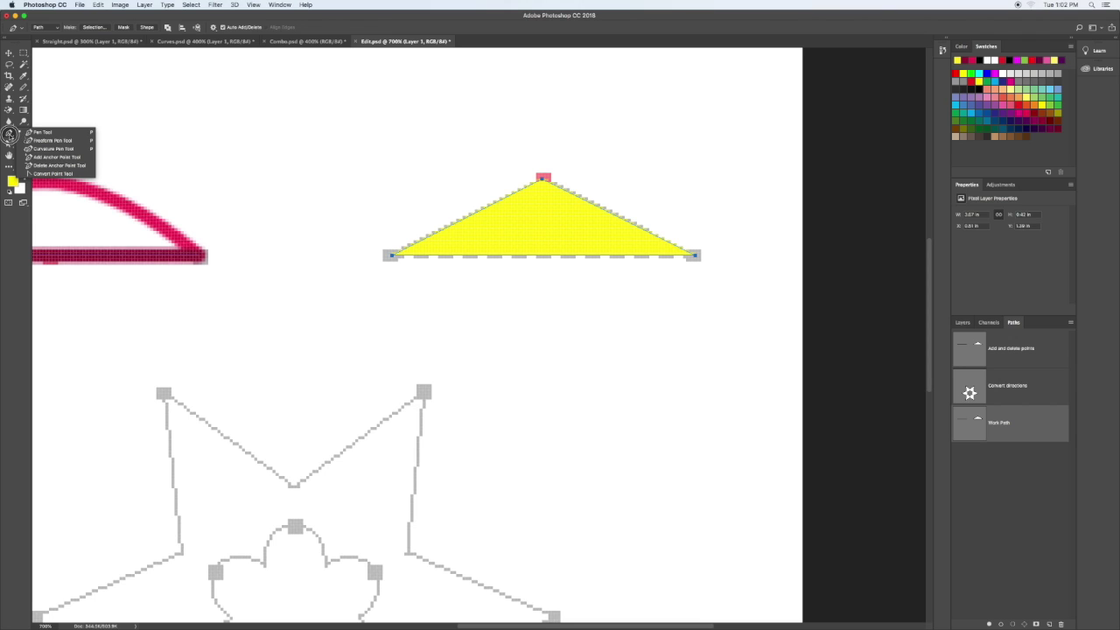
Step: Curve the triangle's top corner into an arc and try red and light blue fills
{"action": "left_click", "coordinate": [61, 173]}
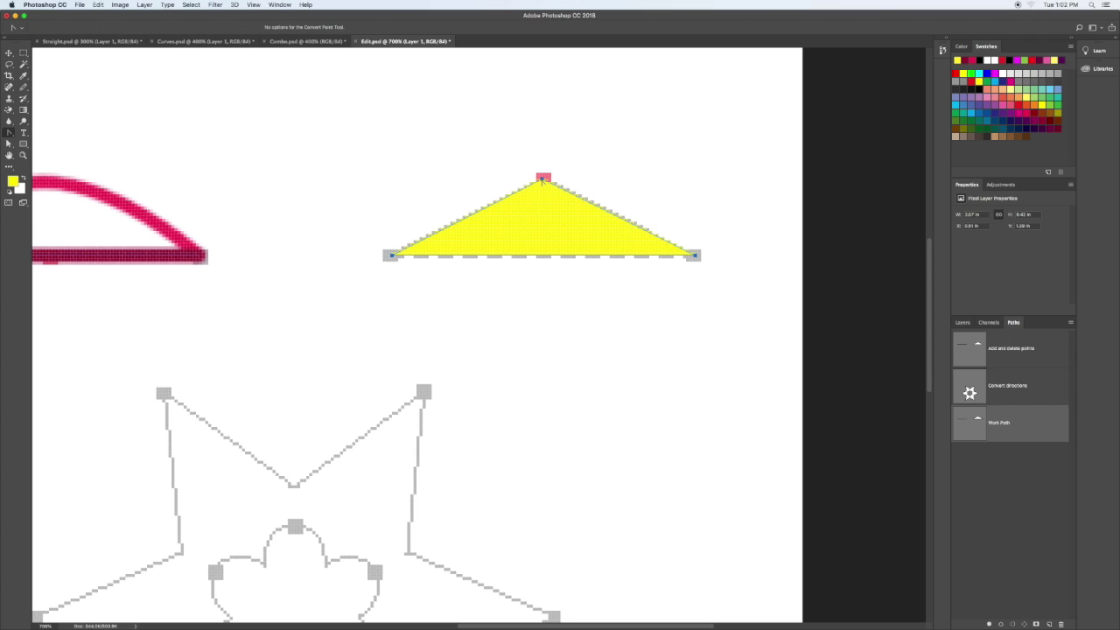
{"action": "left_click_drag", "start_coordinate": [542, 178], "coordinate": [691, 179]}
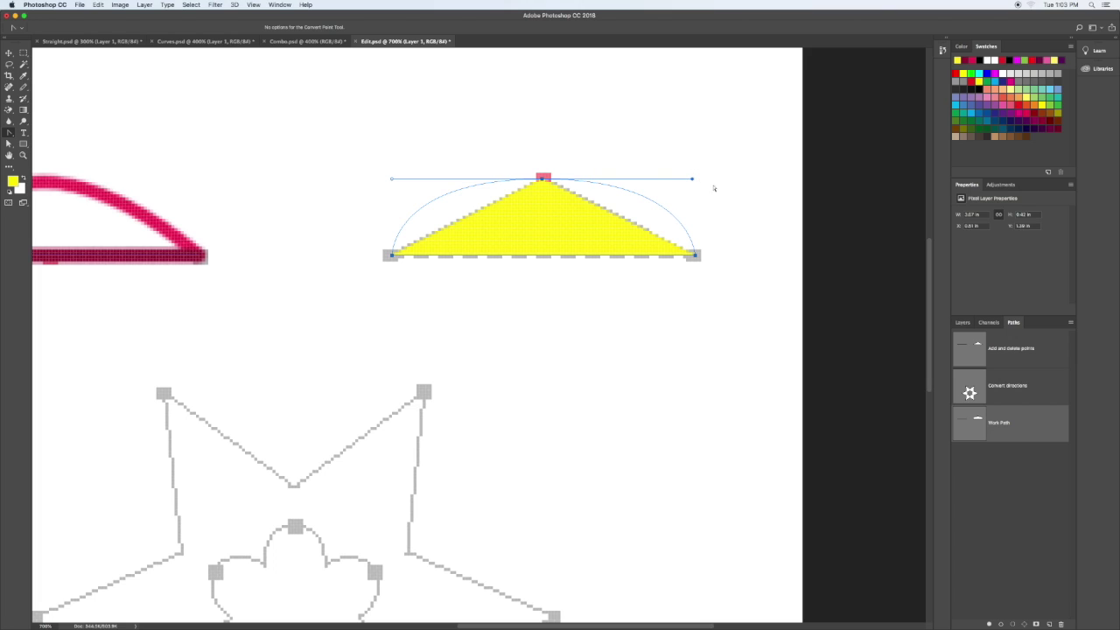
{"action": "left_click", "coordinate": [956, 74]}
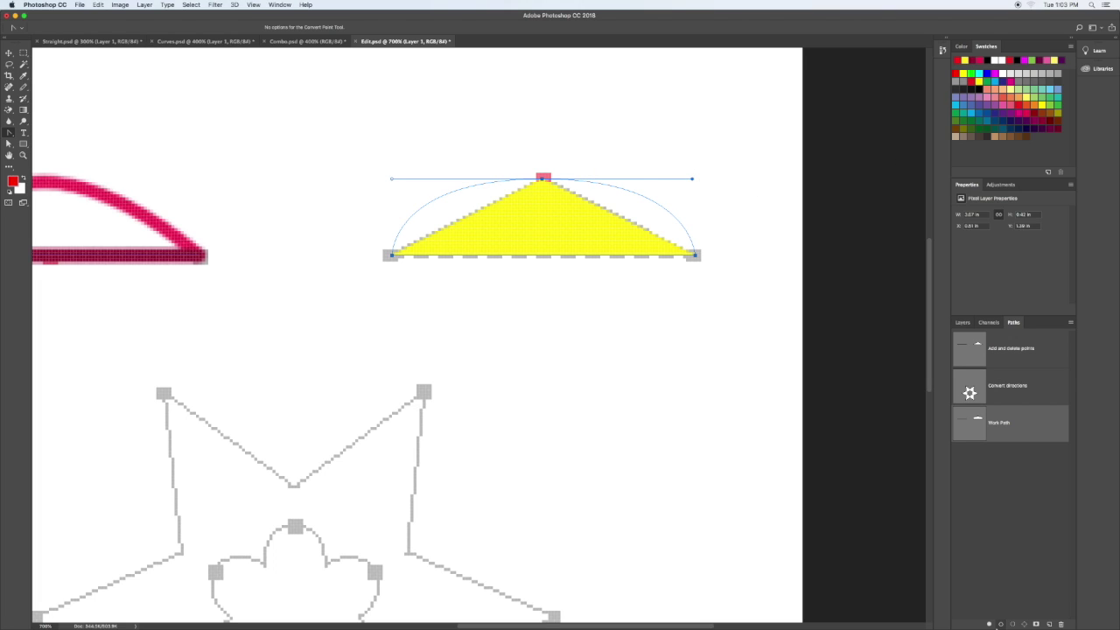
{"action": "left_click", "coordinate": [989, 624]}
{"action": "left_click", "coordinate": [988, 624]}
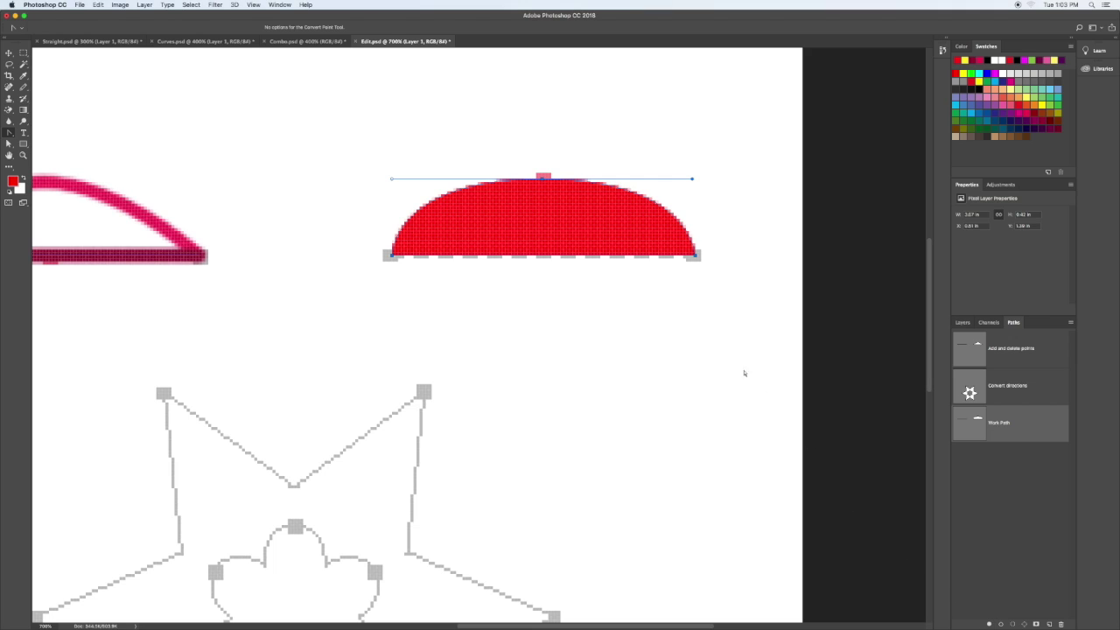
{"action": "left_click_drag", "start_coordinate": [693, 179], "coordinate": [645, 77]}
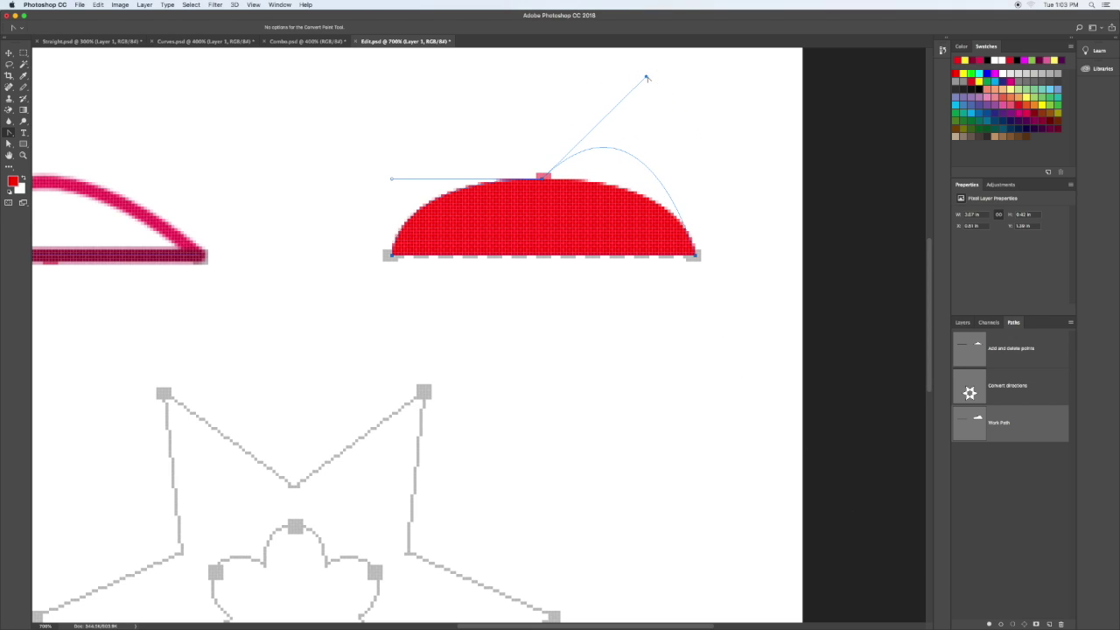
{"action": "left_click", "coordinate": [1050, 88]}
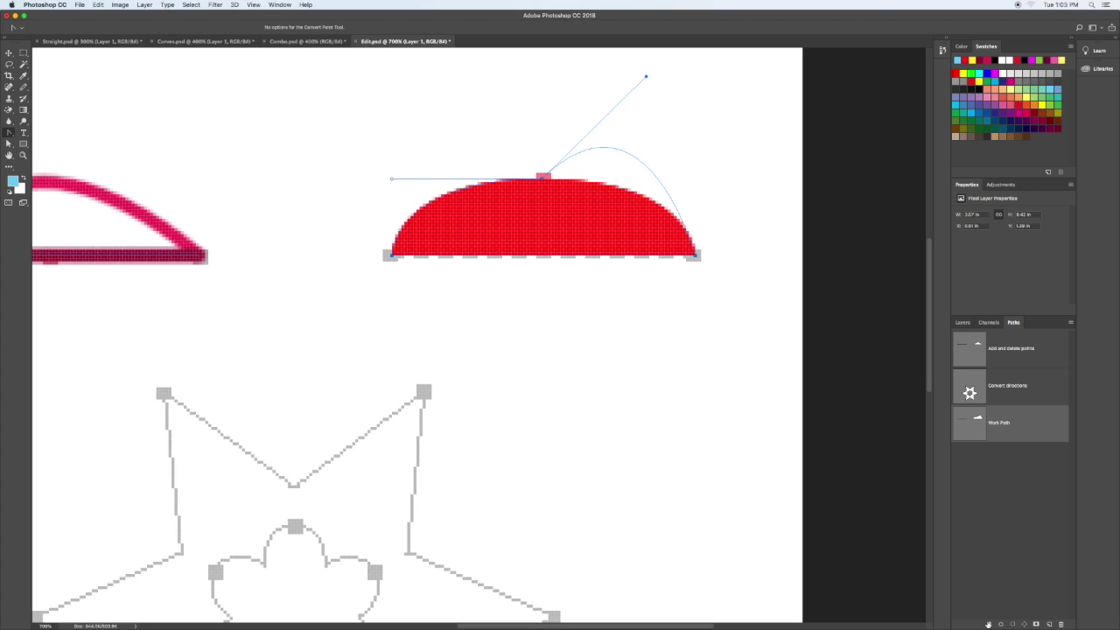
{"action": "left_click", "coordinate": [988, 624]}
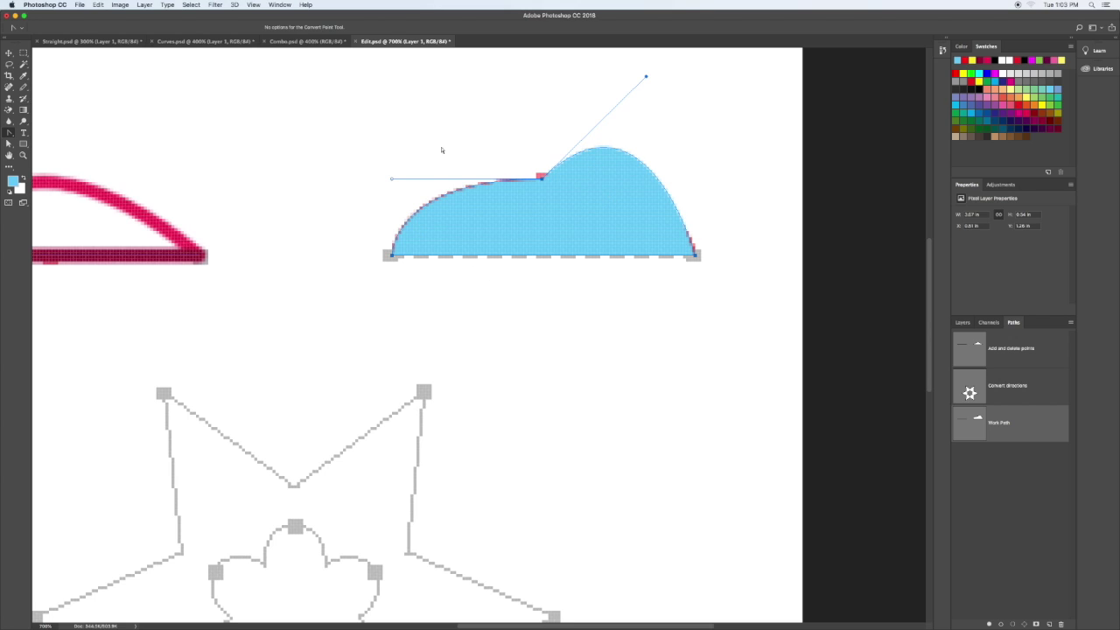
Step: Bend the left side, test a red fill, then step back to the yellow triangle with rounded peak
{"action": "left_click_drag", "start_coordinate": [394, 181], "coordinate": [452, 104]}
{"action": "left_click", "coordinate": [1019, 105]}
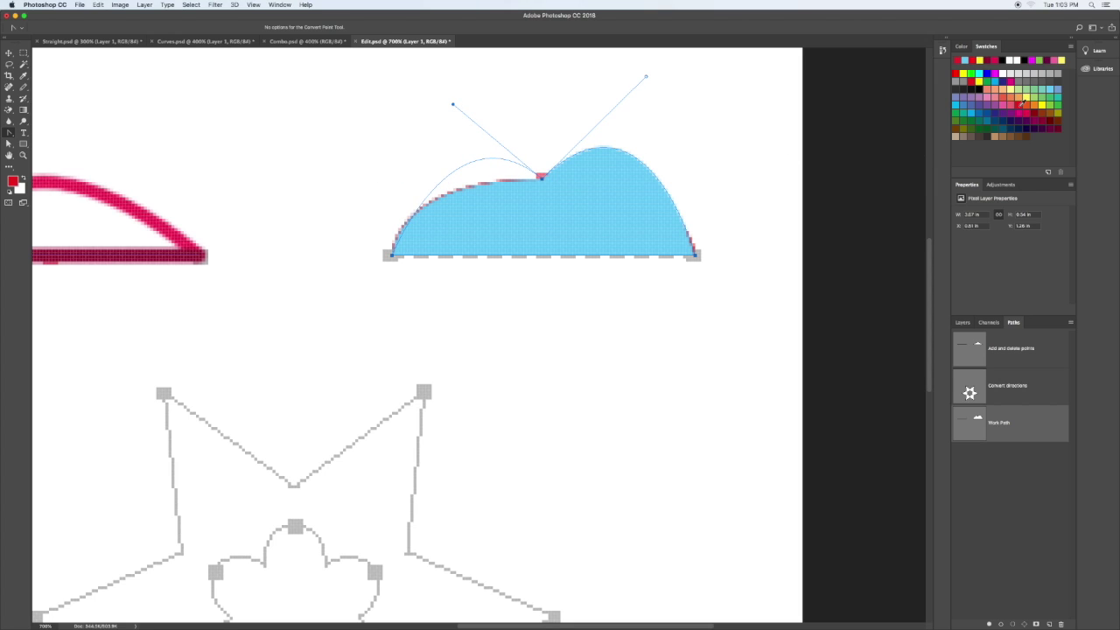
{"action": "left_click", "coordinate": [988, 624]}
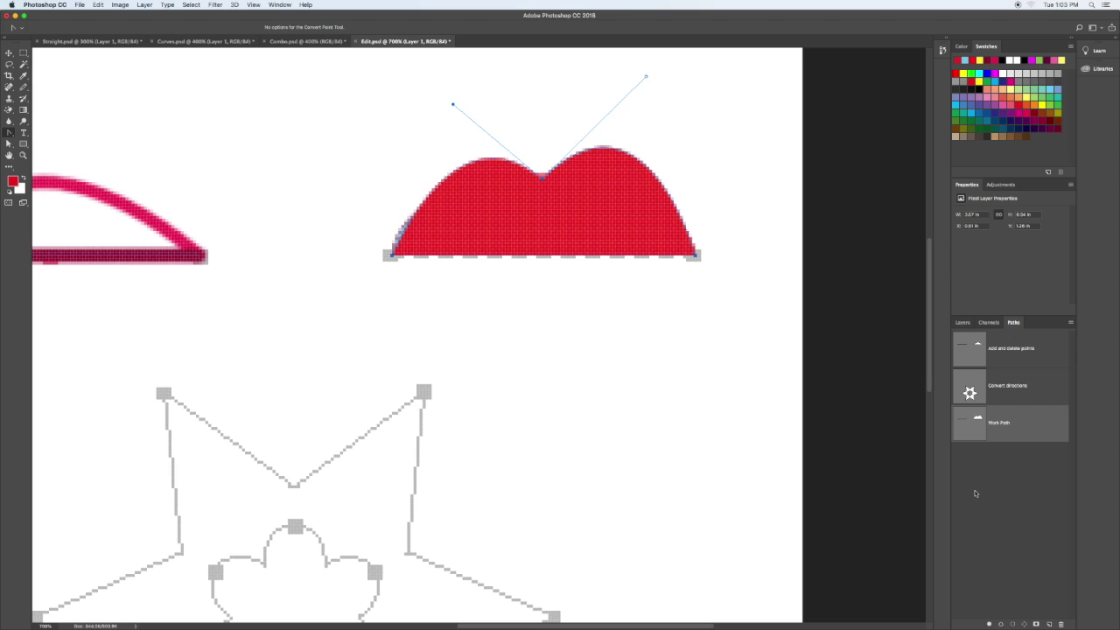
{"action": "key", "text": "super+z"}
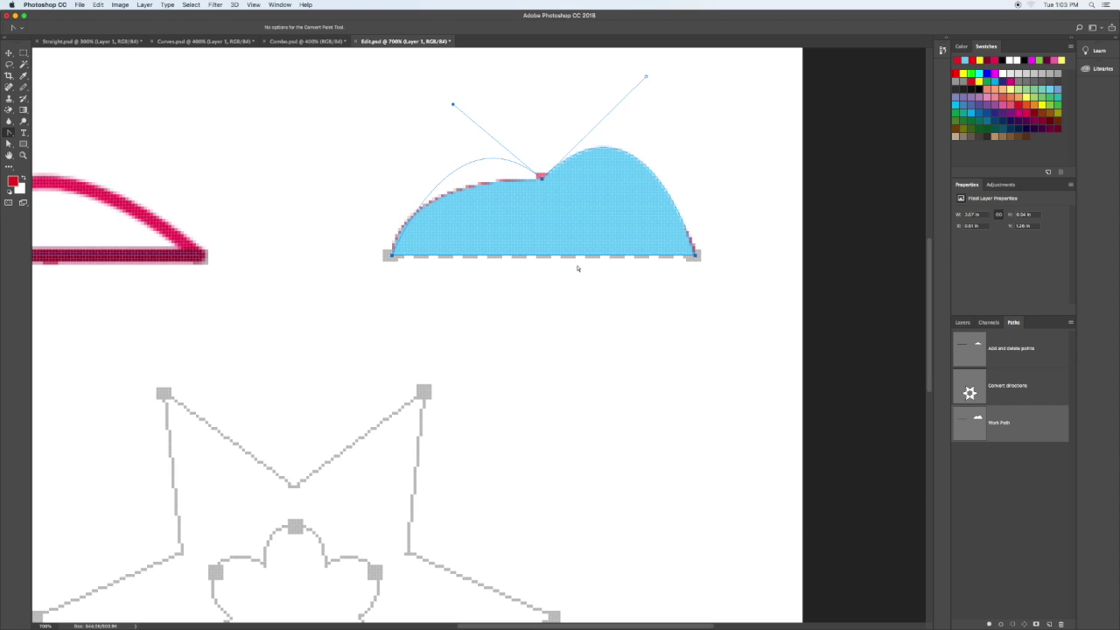
{"action": "key", "text": "super+z"}
{"action": "key", "text": "super+z"}
{"action": "key", "text": "super+z"}
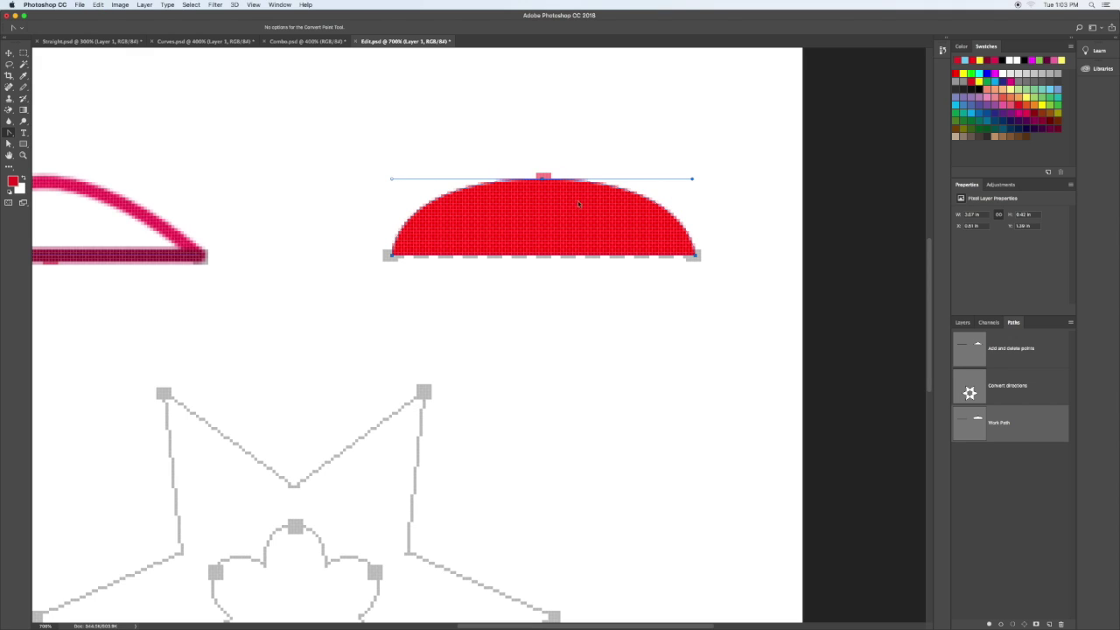
{"action": "key", "text": "super+z"}
{"action": "key", "text": "super+z"}
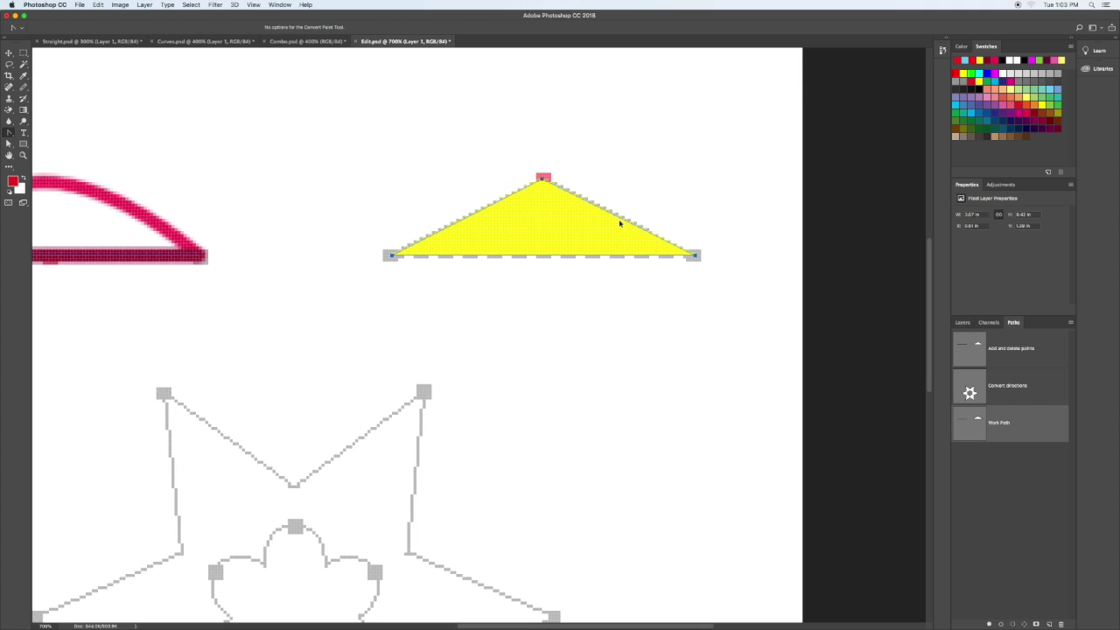
{"action": "key", "text": "super+z"}
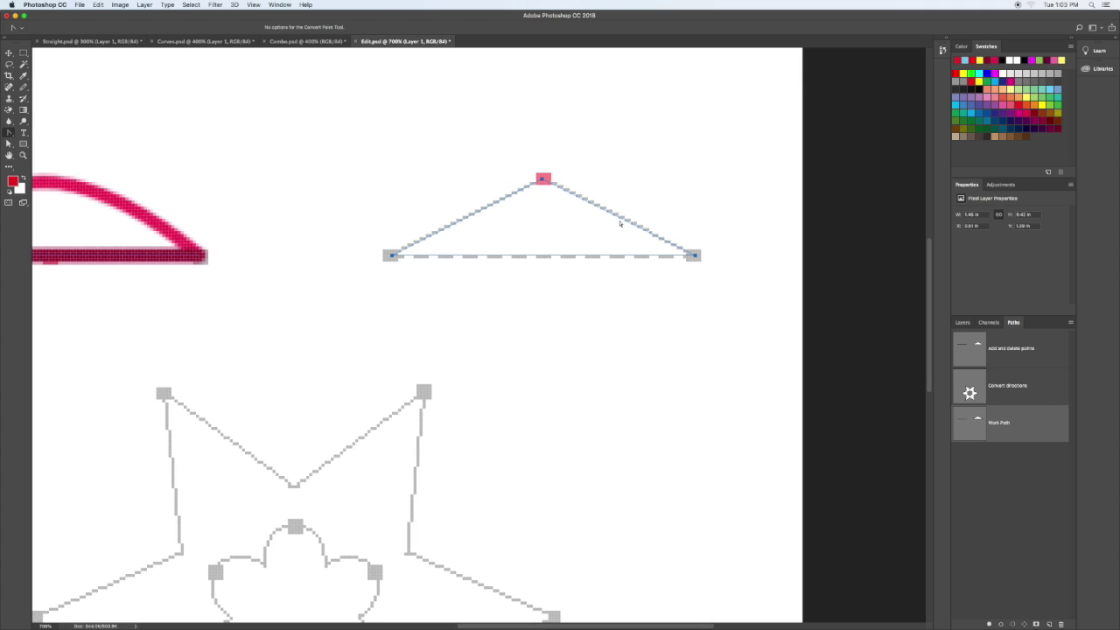
{"action": "left_click", "coordinate": [98, 5]}
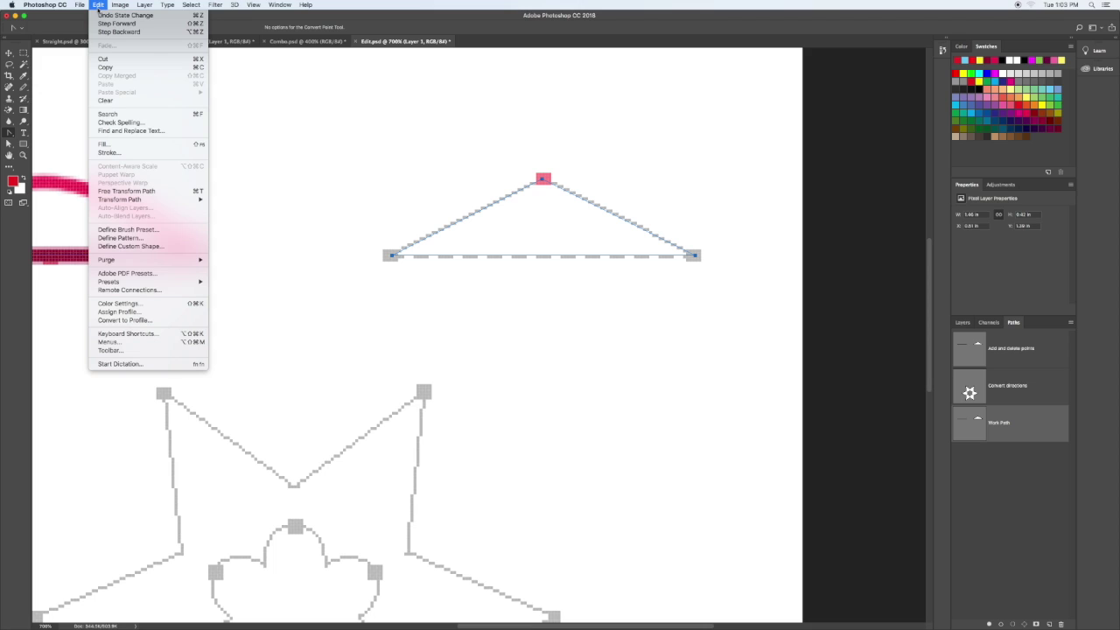
{"action": "left_click", "coordinate": [244, 57]}
{"action": "key", "text": "super+z"}
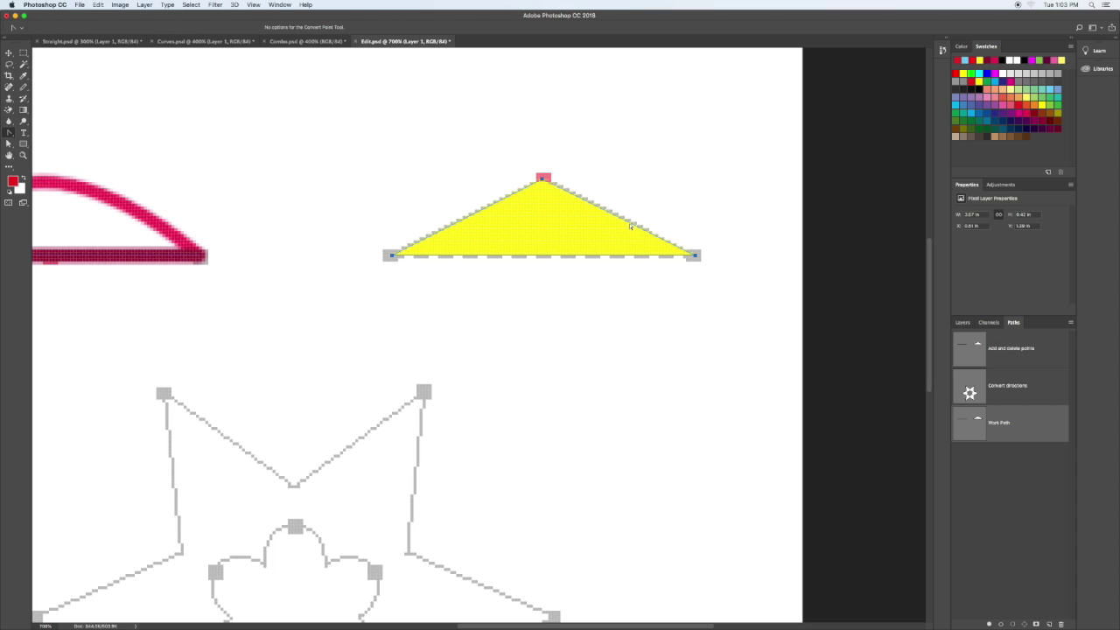
{"action": "key", "text": "super+z"}
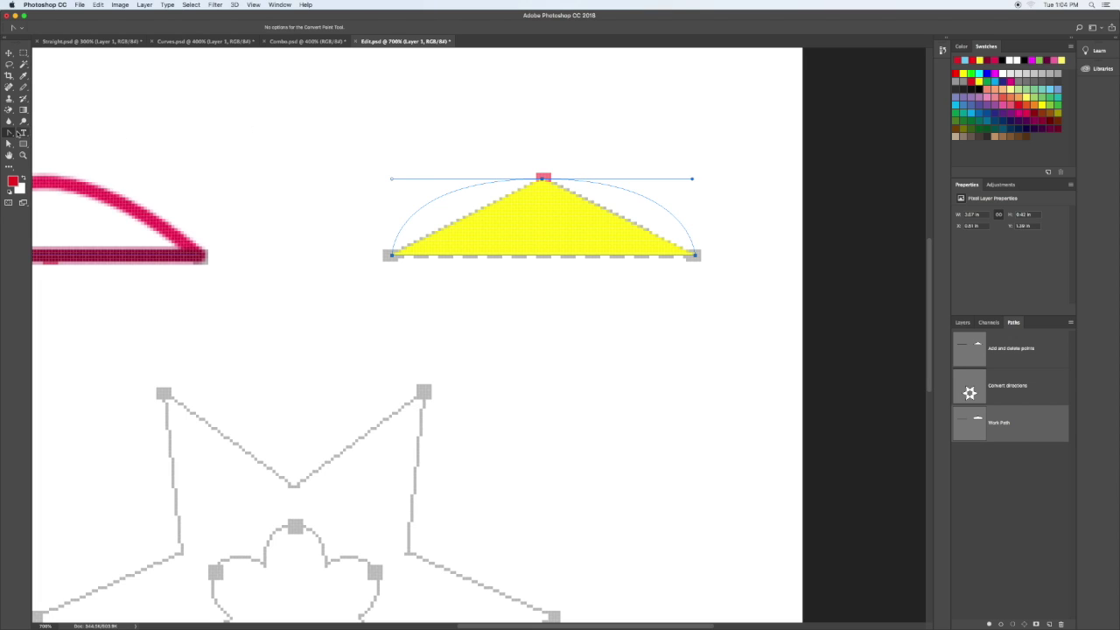
Step: Redo the angled left curve and fill the two-humped path with red
{"action": "key", "text": "super+z"}
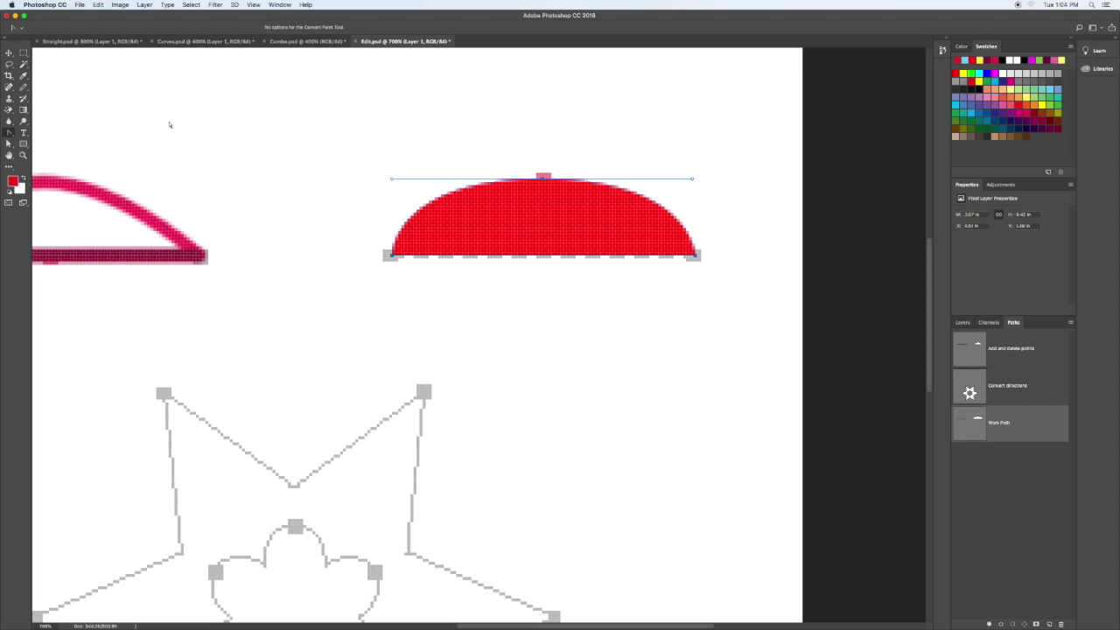
{"action": "key", "text": "super+z"}
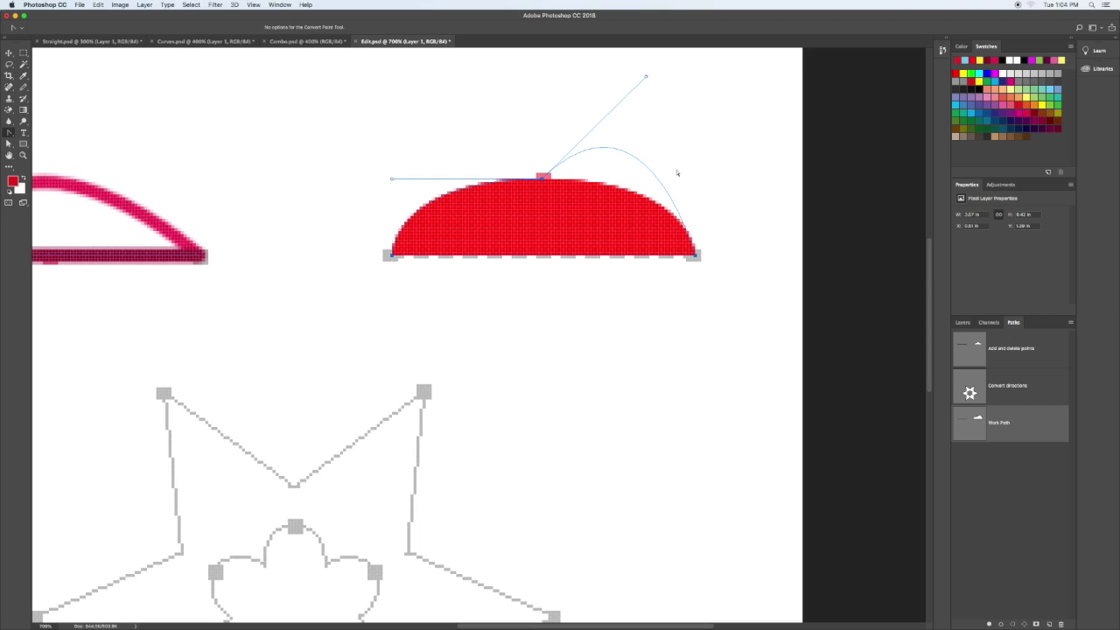
{"action": "key", "text": "super+z"}
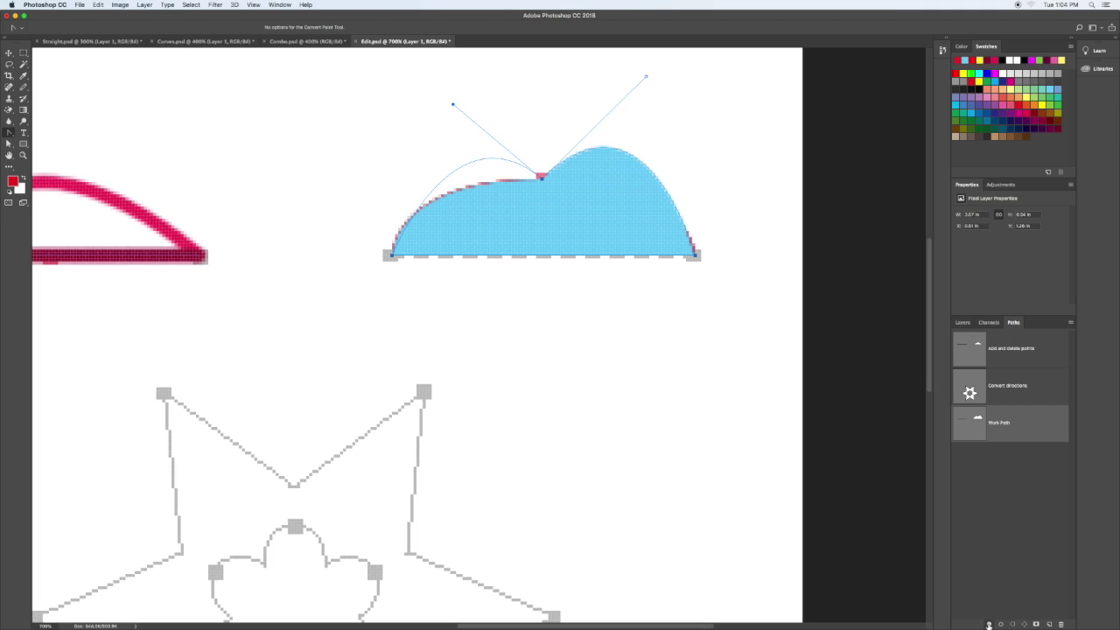
{"action": "left_click", "coordinate": [988, 624]}
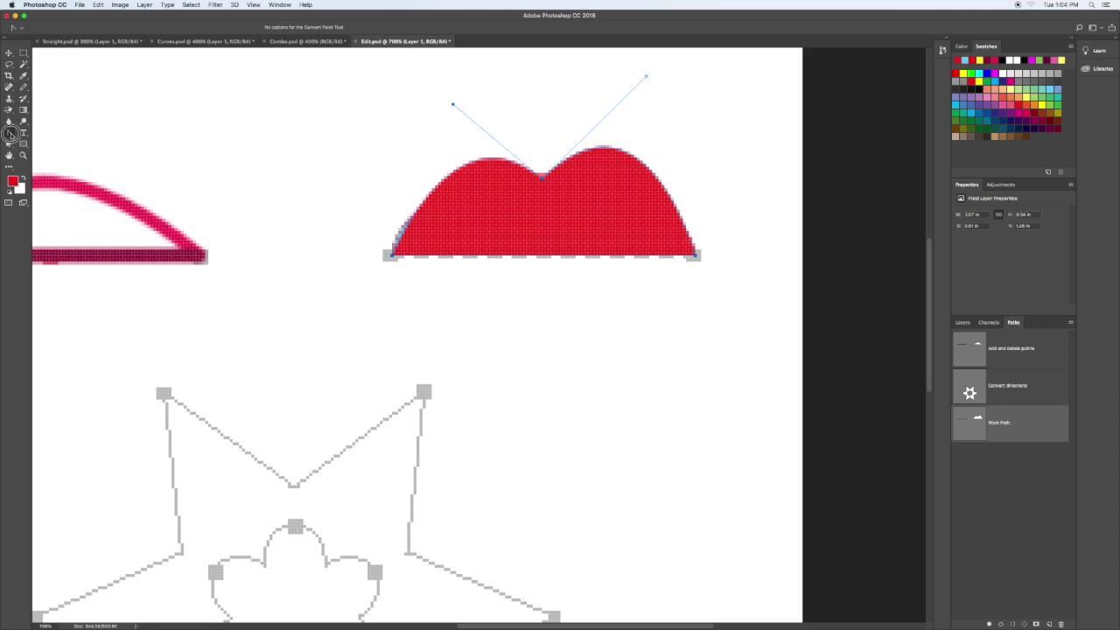
Step: Convert the middle point to a sharp corner and fill the triangle with yellow
{"action": "left_click", "coordinate": [542, 180]}
{"action": "left_click", "coordinate": [962, 73]}
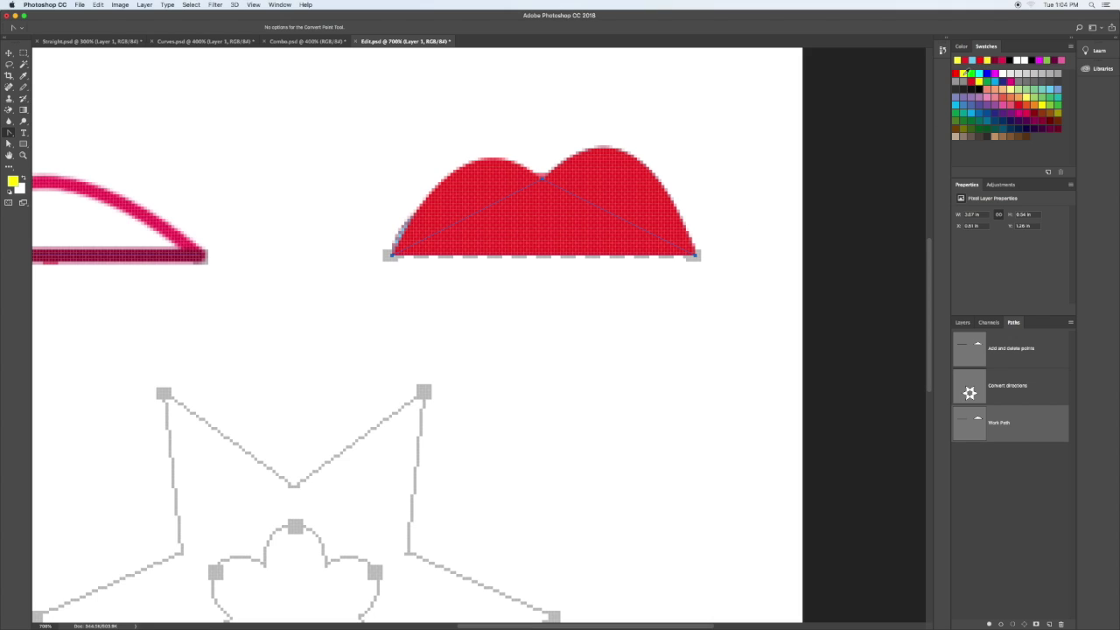
{"action": "left_click", "coordinate": [989, 623]}
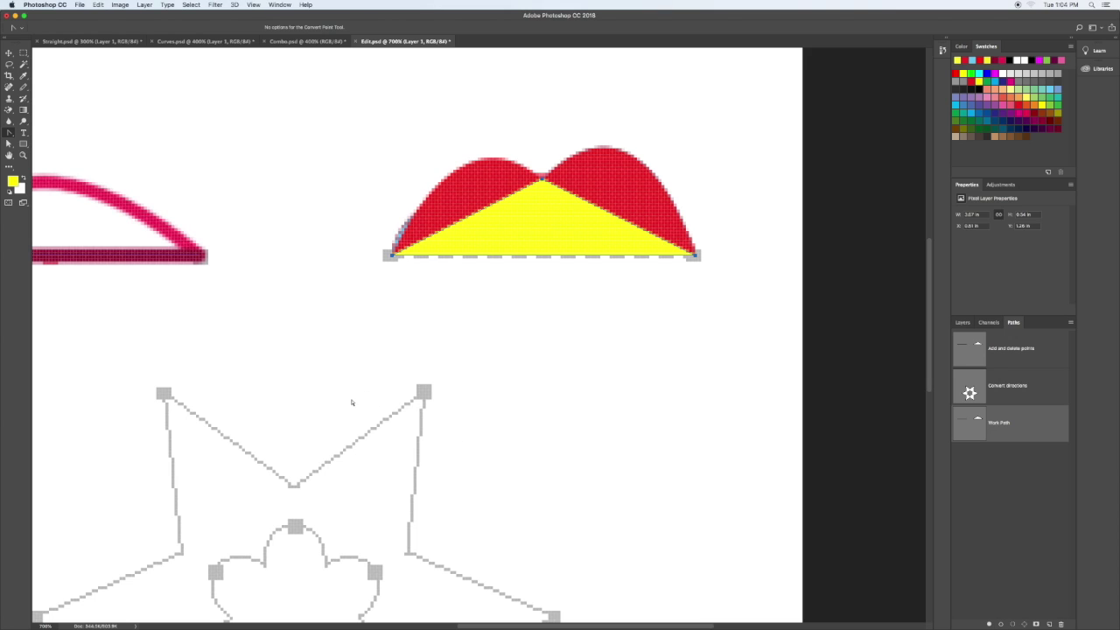
{"action": "left_click_drag", "start_coordinate": [303, 488], "coordinate": [507, 179]}
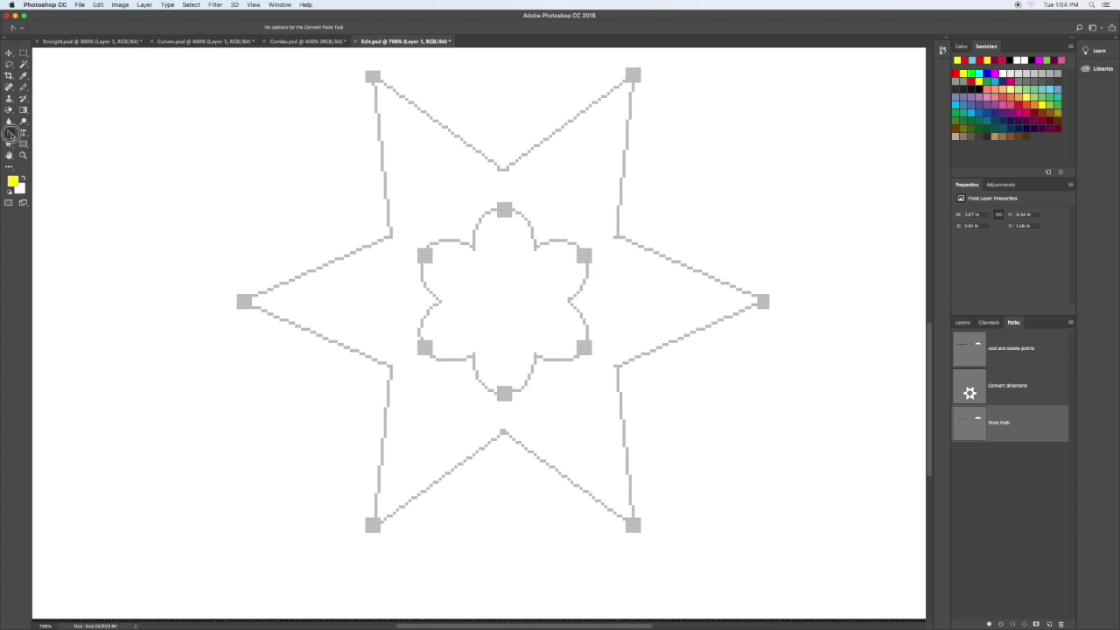
Step: Start the star path with the Pen tool, placing anchors around its left and bottom points
{"action": "left_click_drag", "start_coordinate": [14, 133], "coordinate": [44, 131]}
{"action": "left_click", "coordinate": [371, 77]}
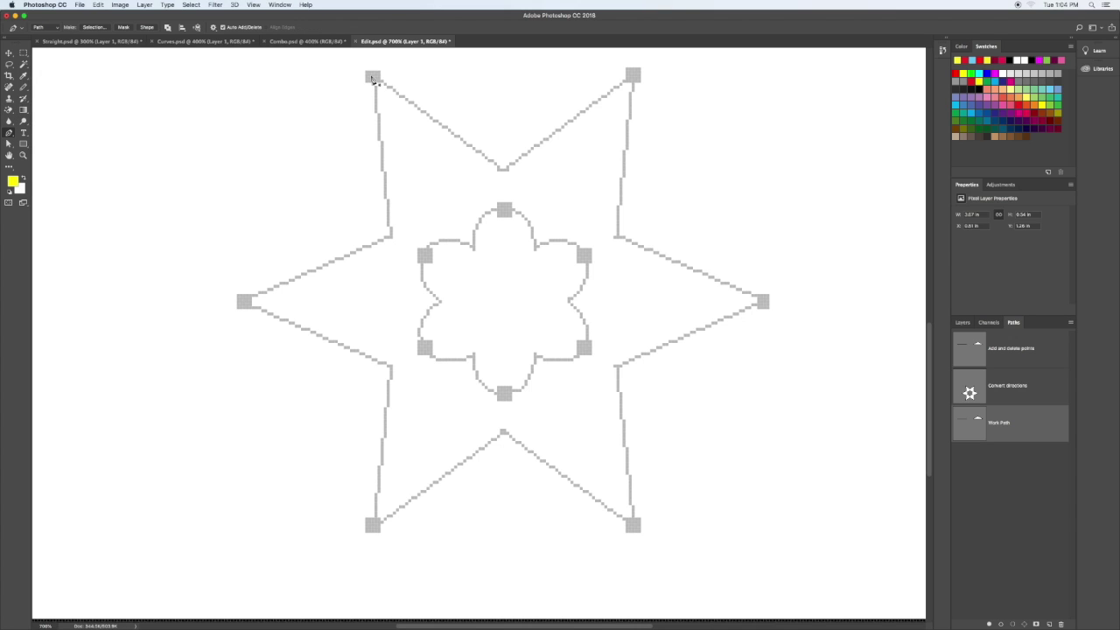
{"action": "left_click", "coordinate": [392, 237]}
{"action": "left_click", "coordinate": [243, 302]}
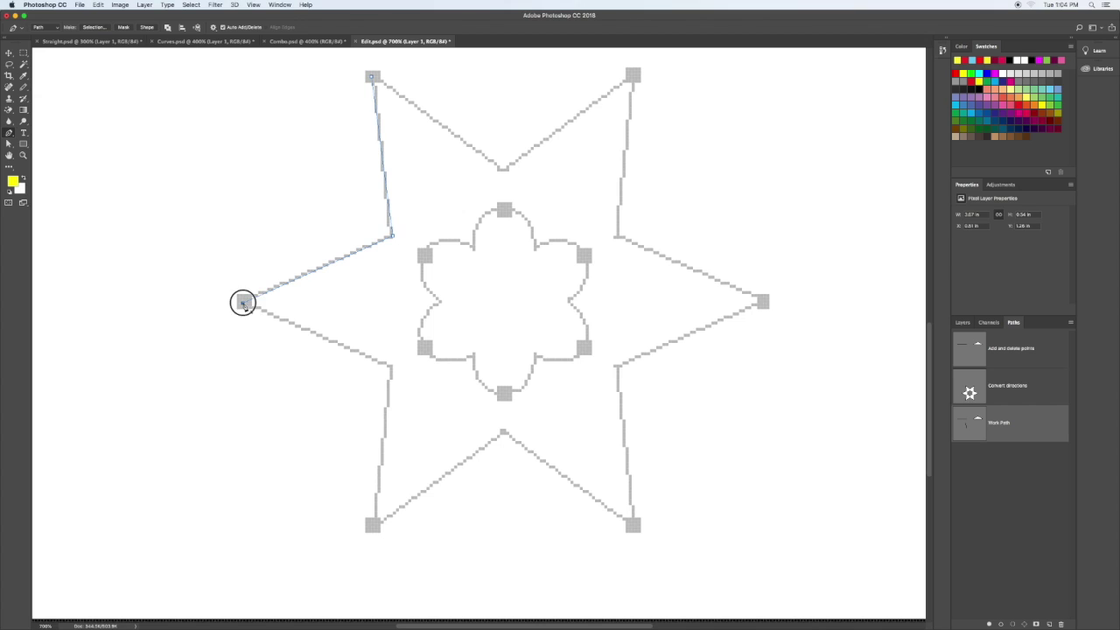
{"action": "left_click", "coordinate": [390, 364]}
{"action": "left_click", "coordinate": [373, 525]}
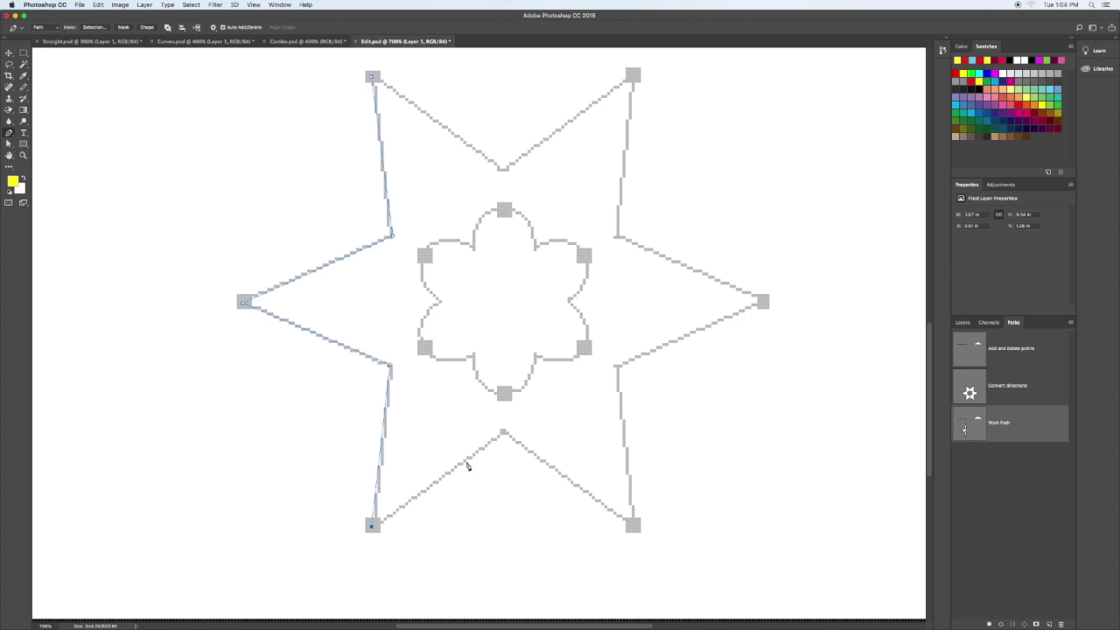
{"action": "left_click", "coordinate": [503, 433]}
{"action": "left_click", "coordinate": [633, 526]}
Step: Finish anchoring the star's right and top points, close the path, and fill it orange-red
{"action": "left_click", "coordinate": [617, 366]}
{"action": "left_click", "coordinate": [763, 301]}
{"action": "left_click", "coordinate": [618, 237]}
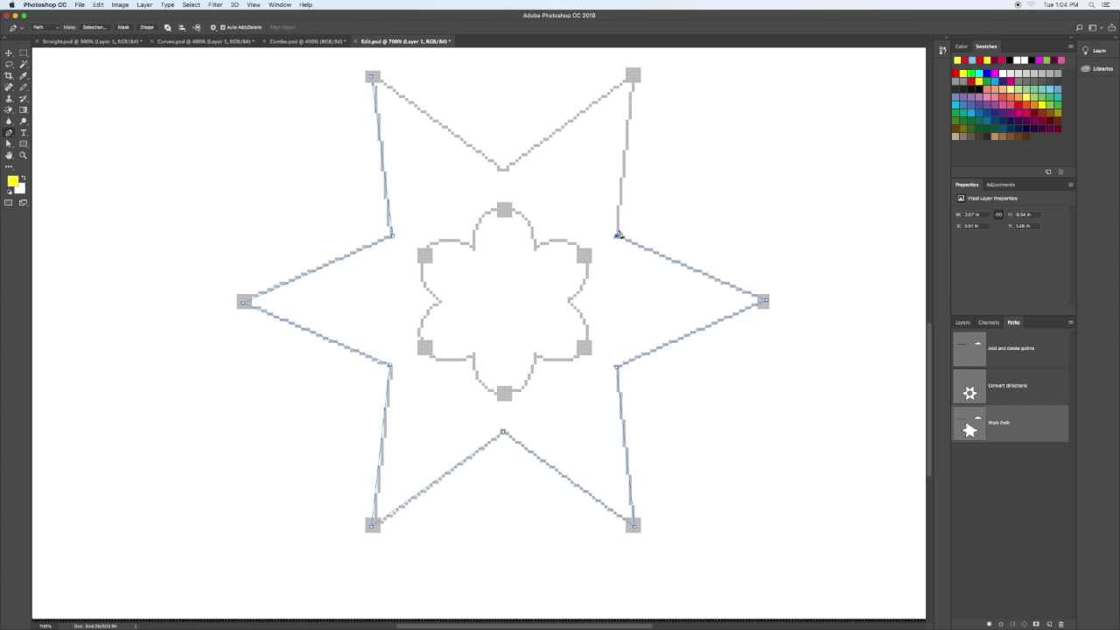
{"action": "left_click", "coordinate": [634, 76]}
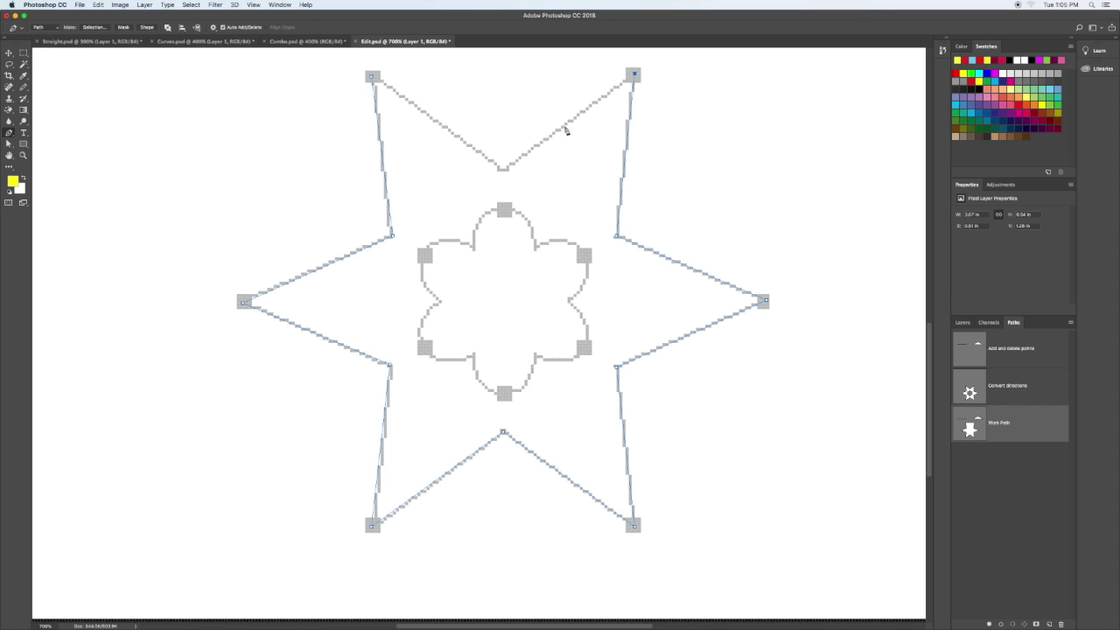
{"action": "left_click", "coordinate": [503, 168]}
{"action": "left_click", "coordinate": [372, 77]}
{"action": "left_click", "coordinate": [1026, 99]}
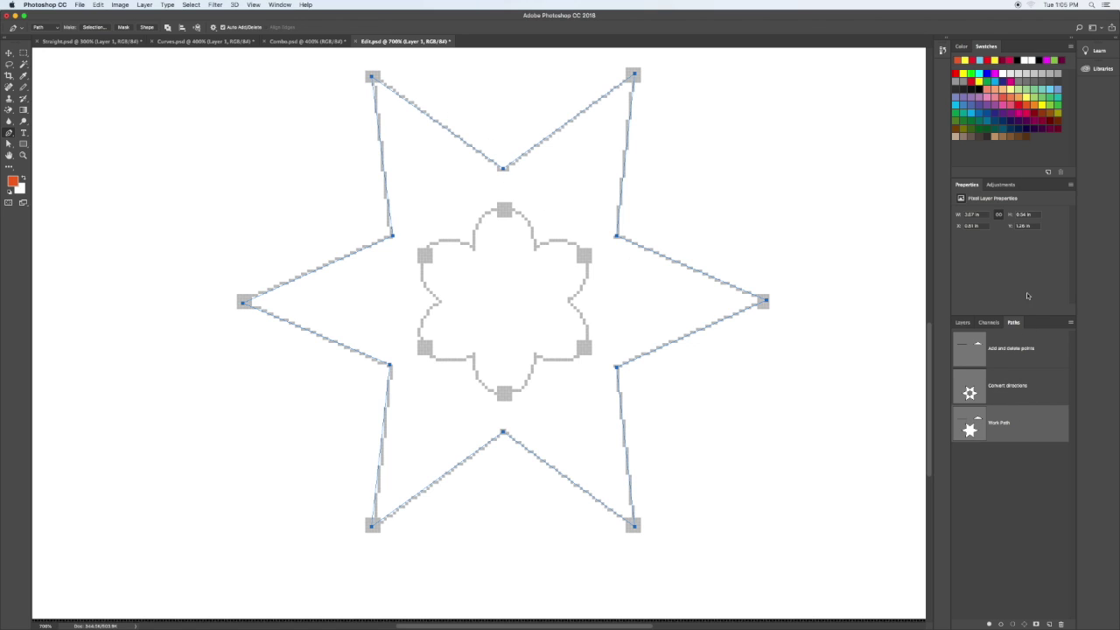
{"action": "left_click", "coordinate": [988, 624]}
Step: Begin the curved flower path, shaping the upper-left, left and lower-left petals with corner anchors
{"action": "left_click", "coordinate": [528, 278]}
{"action": "left_click_drag", "start_coordinate": [472, 248], "coordinate": [444, 220]}
{"action": "left_click_drag", "start_coordinate": [441, 300], "coordinate": [495, 332]}
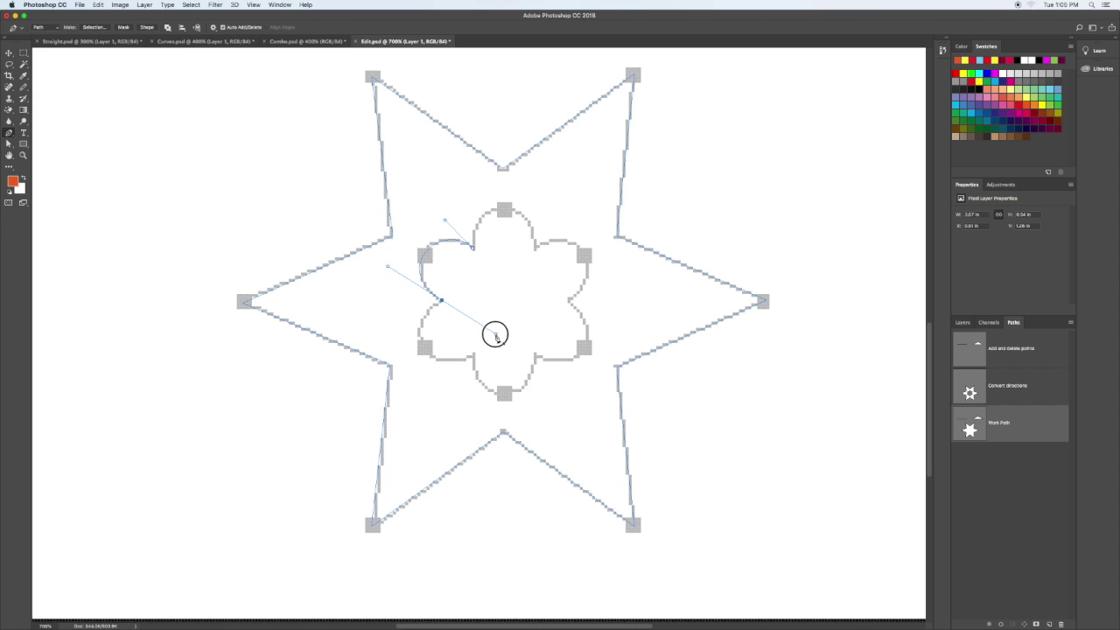
{"action": "left_click", "coordinate": [443, 302], "text": "alt"}
{"action": "key", "text": "super+plus"}
{"action": "key", "text": "super+plus"}
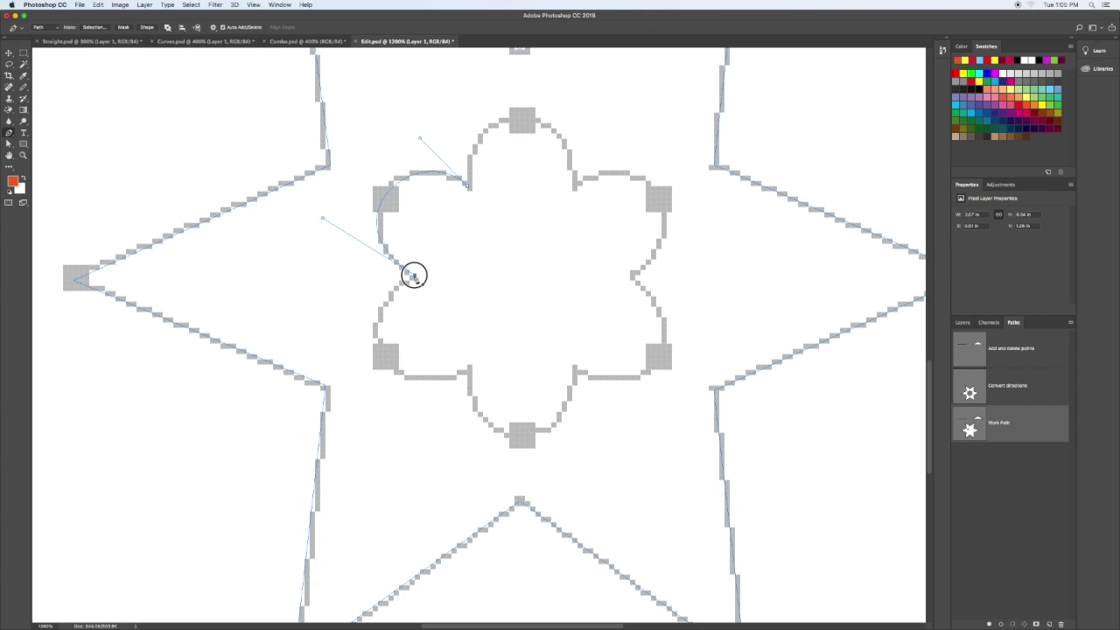
{"action": "left_click_drag", "start_coordinate": [376, 293], "coordinate": [342, 312]}
{"action": "left_click_drag", "start_coordinate": [470, 374], "coordinate": [546, 329]}
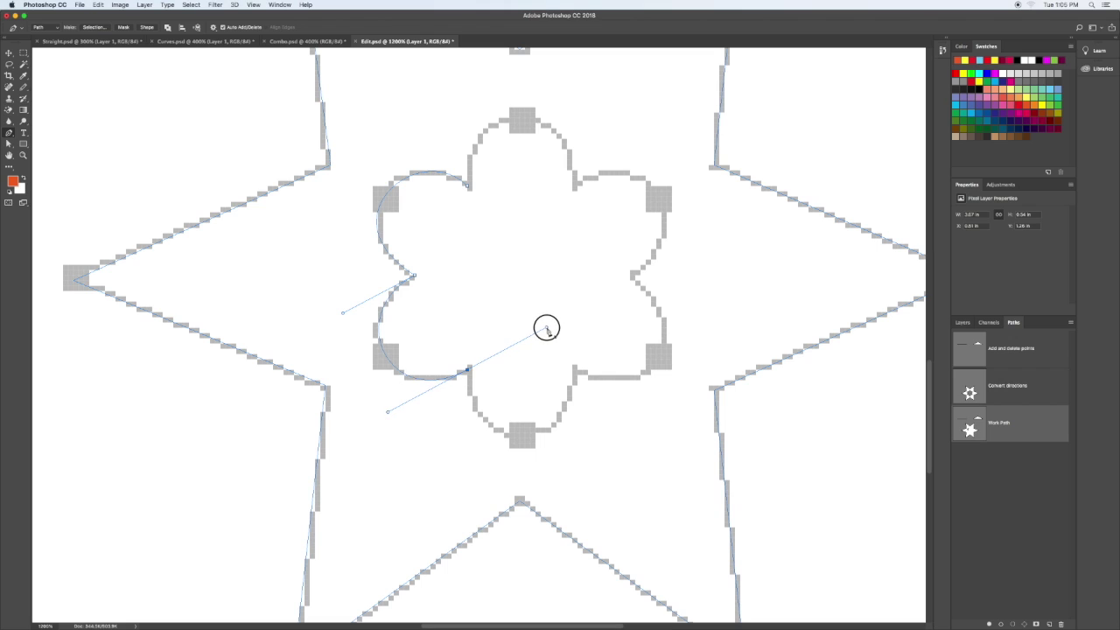
{"action": "left_click", "coordinate": [468, 372], "text": "alt"}
{"action": "left_click_drag", "start_coordinate": [468, 374], "coordinate": [463, 473]}
Step: Curve the bottom, right and top petals and close the flower path at the top-left
{"action": "left_click_drag", "start_coordinate": [573, 370], "coordinate": [566, 292]}
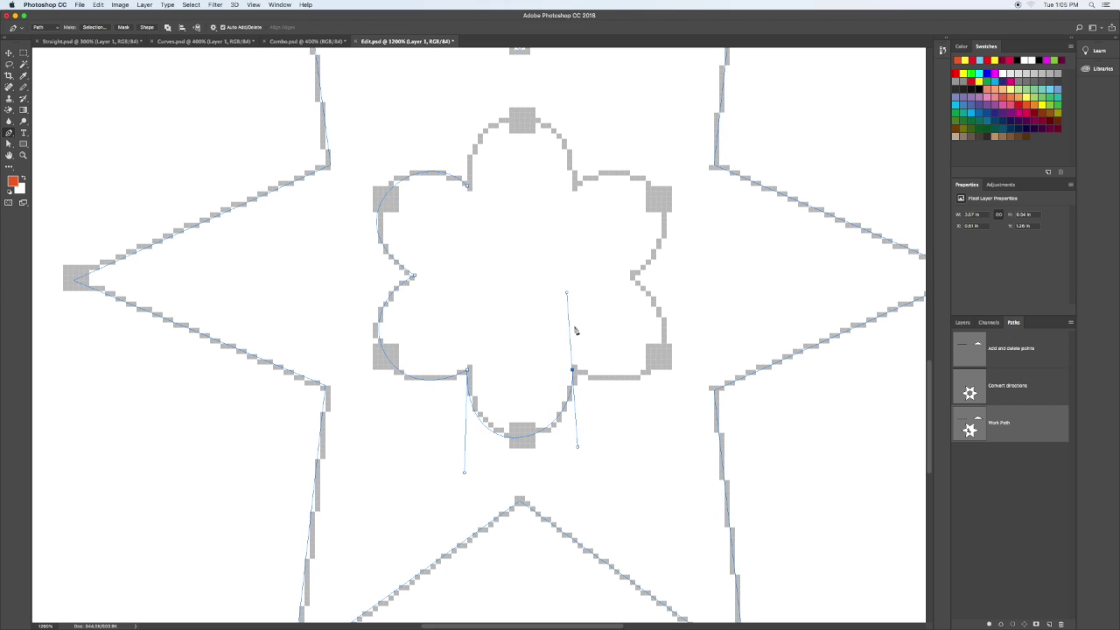
{"action": "left_click", "coordinate": [573, 371], "text": "alt"}
{"action": "left_click_drag", "start_coordinate": [662, 426], "coordinate": [670, 429]}
{"action": "left_click_drag", "start_coordinate": [631, 276], "coordinate": [566, 260]}
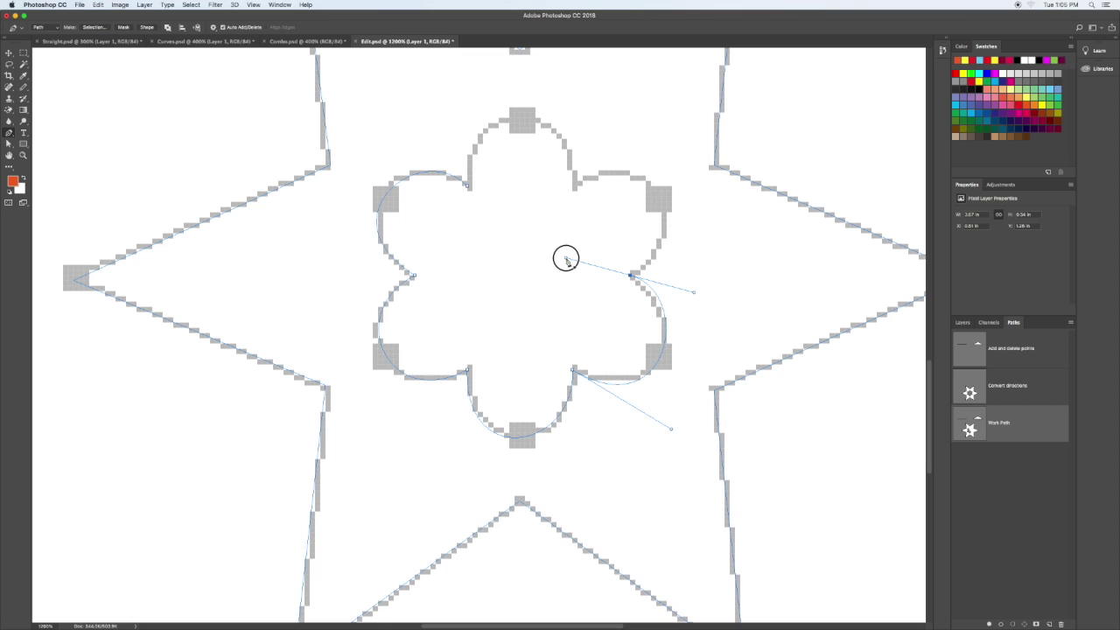
{"action": "left_click", "coordinate": [631, 276], "text": "alt"}
{"action": "left_click_drag", "start_coordinate": [631, 276], "coordinate": [713, 238]}
{"action": "left_click_drag", "start_coordinate": [573, 186], "coordinate": [506, 242]}
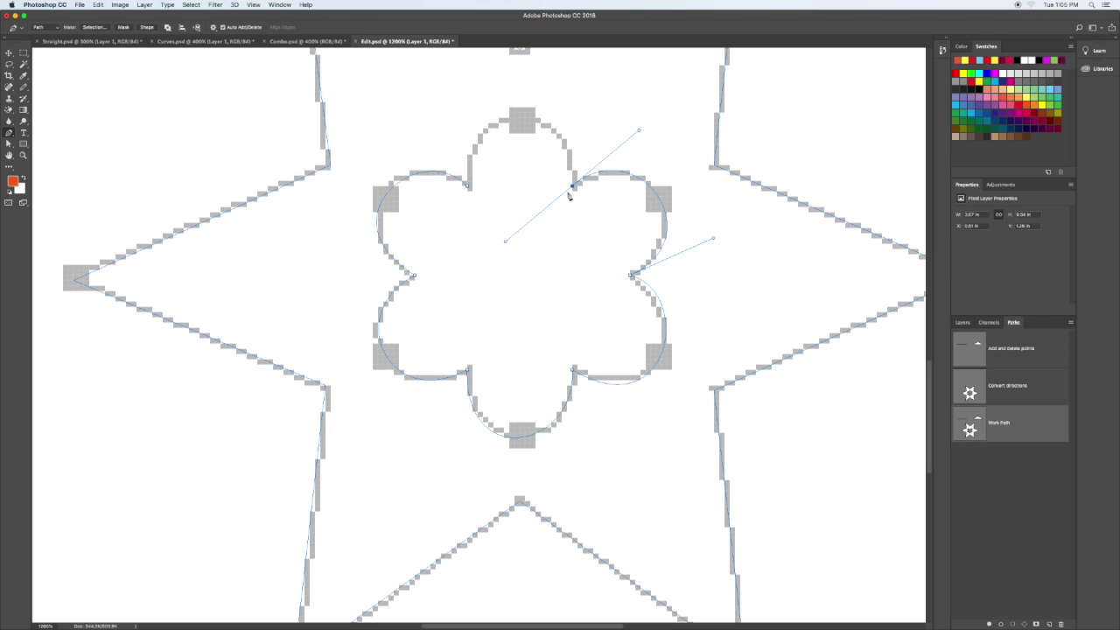
{"action": "left_click_drag", "start_coordinate": [573, 186], "coordinate": [580, 112]}
{"action": "left_click_drag", "start_coordinate": [471, 187], "coordinate": [468, 238]}
{"action": "key", "text": "super+z"}
{"action": "left_click_drag", "start_coordinate": [470, 190], "coordinate": [469, 282]}
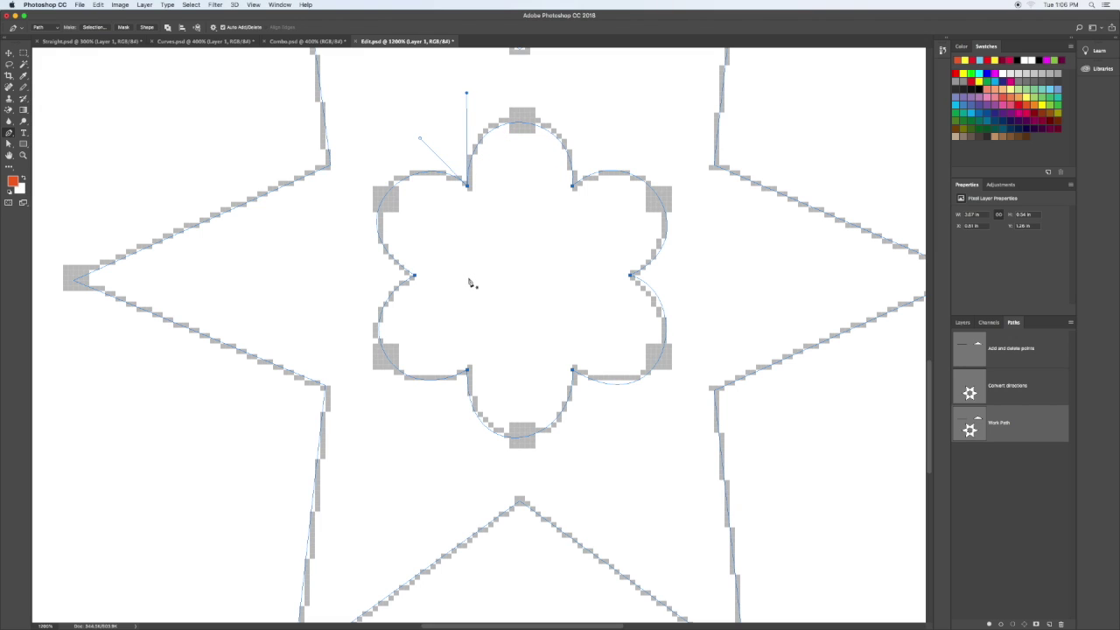
Step: Save the work path as Path 1
{"action": "left_click", "coordinate": [470, 282]}
{"action": "double_click", "coordinate": [1015, 433]}
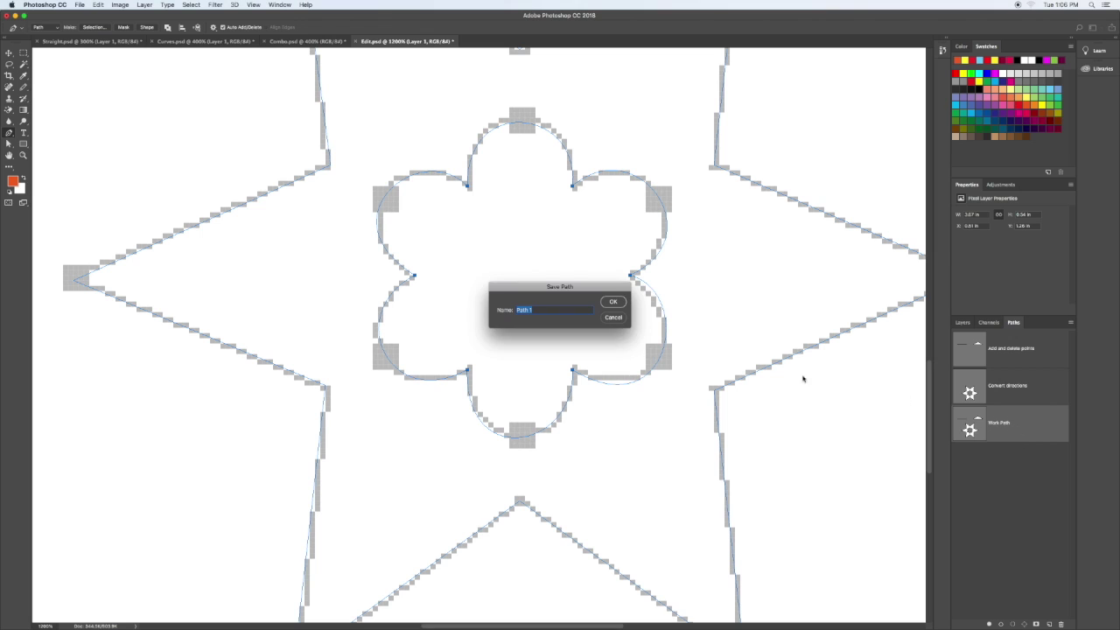
{"action": "left_click", "coordinate": [613, 303]}
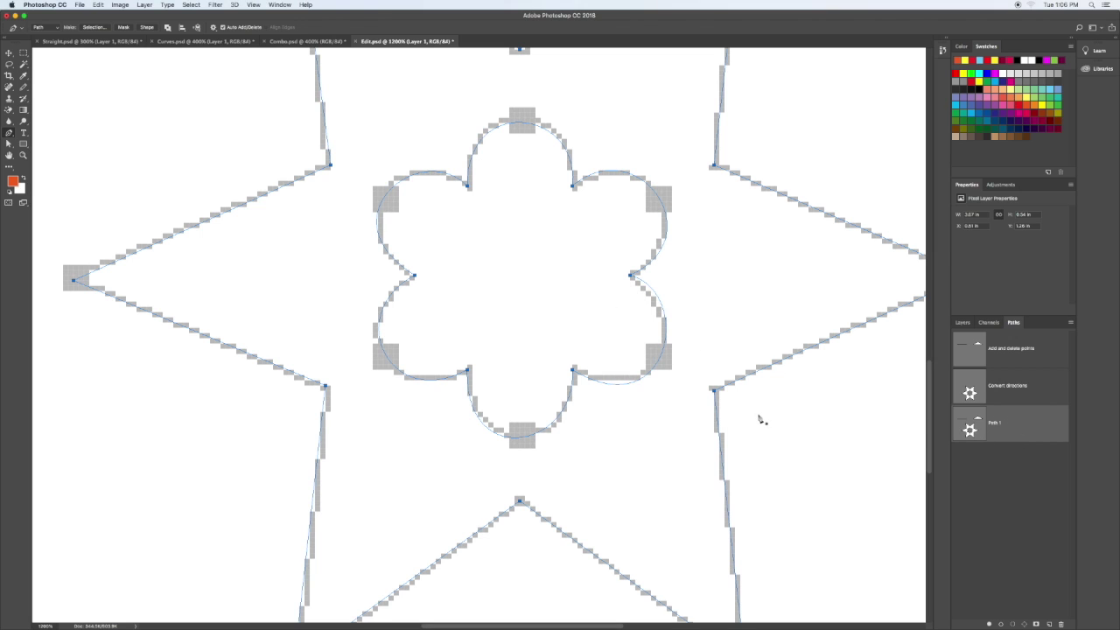
Step: Zoom out, select the flower path, and set bright green as the foreground colour
{"action": "key", "text": "super+minus"}
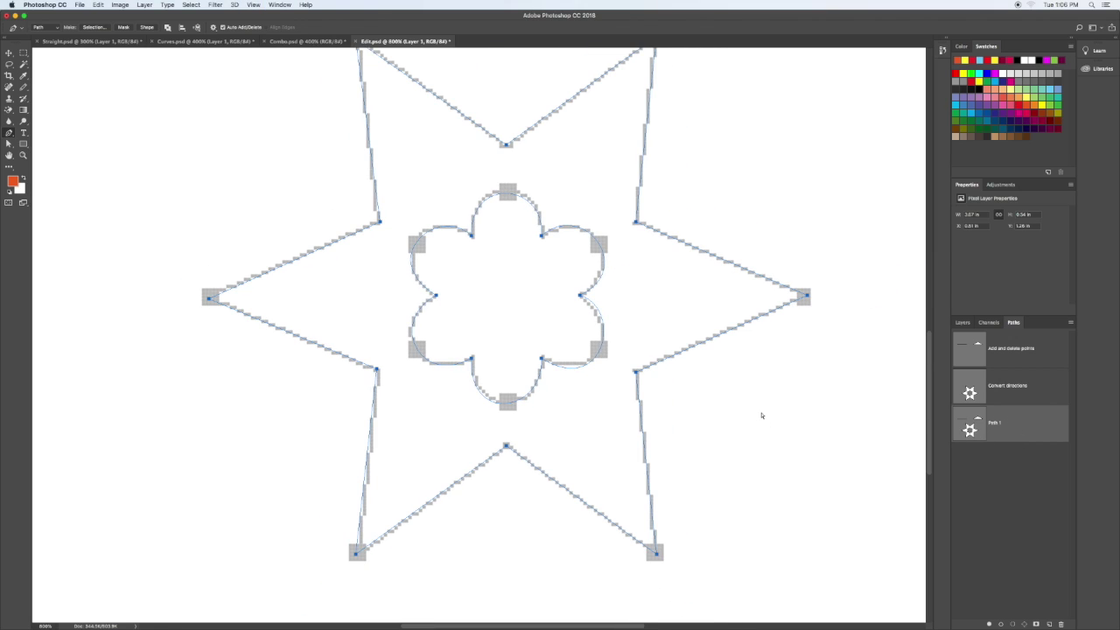
{"action": "key", "text": "super+minus"}
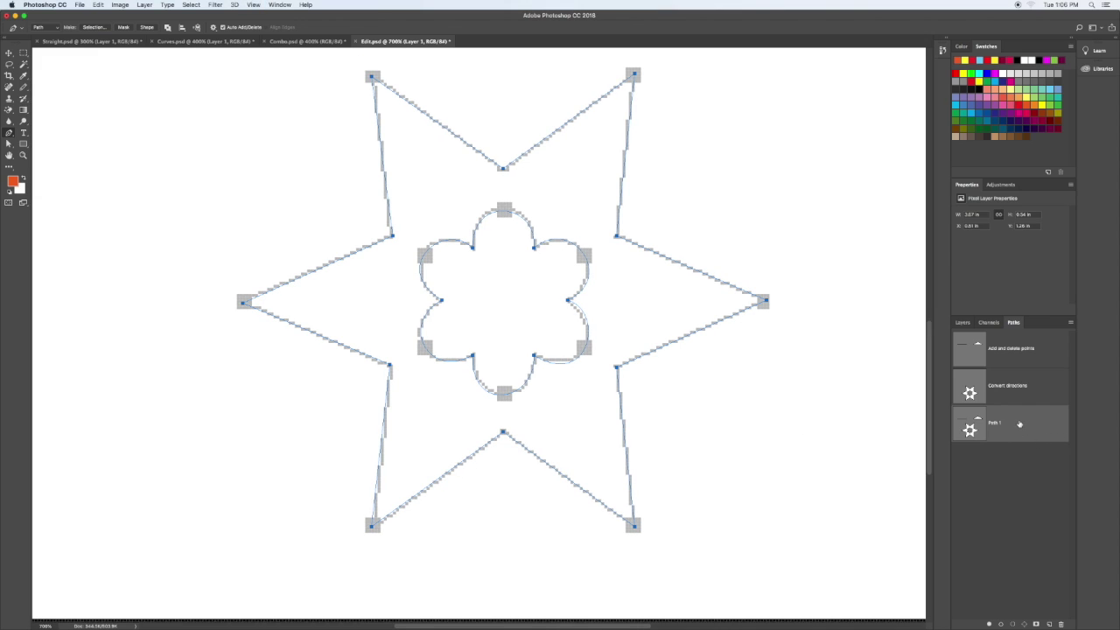
{"action": "key", "text": "a"}
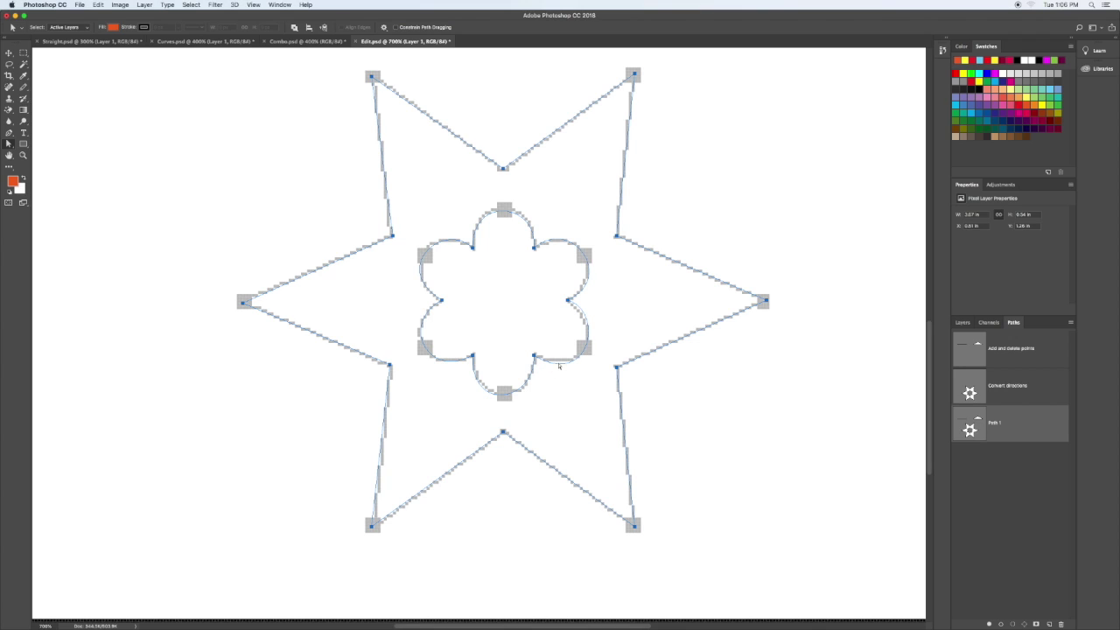
{"action": "left_click", "coordinate": [575, 364]}
{"action": "left_click", "coordinate": [971, 73]}
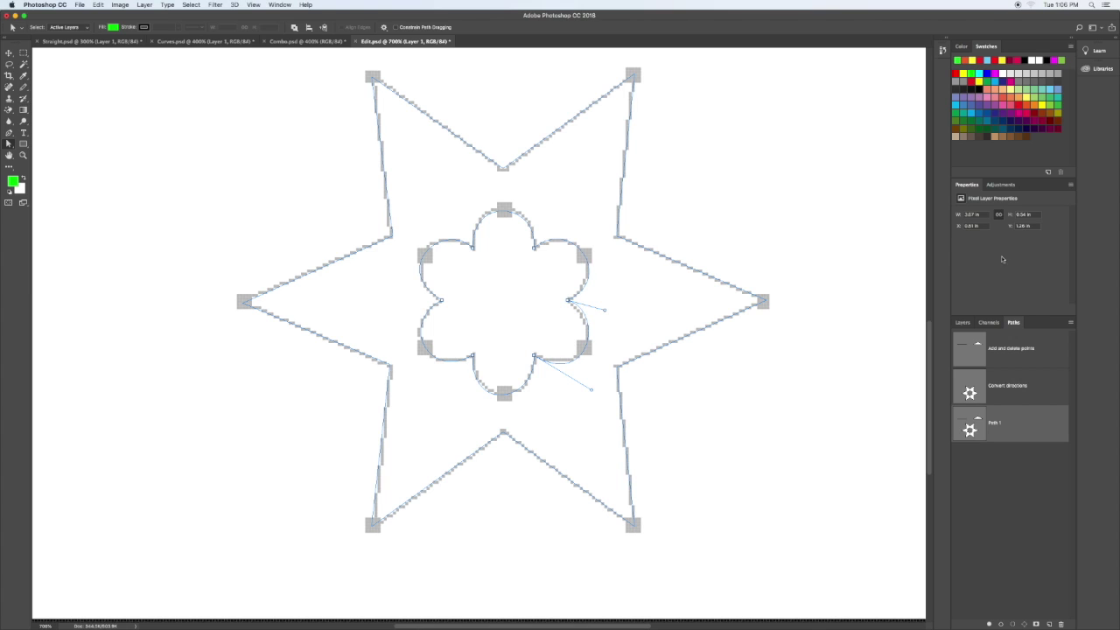
Step: Fill the flower and star paths with green
{"action": "left_click", "coordinate": [989, 624]}
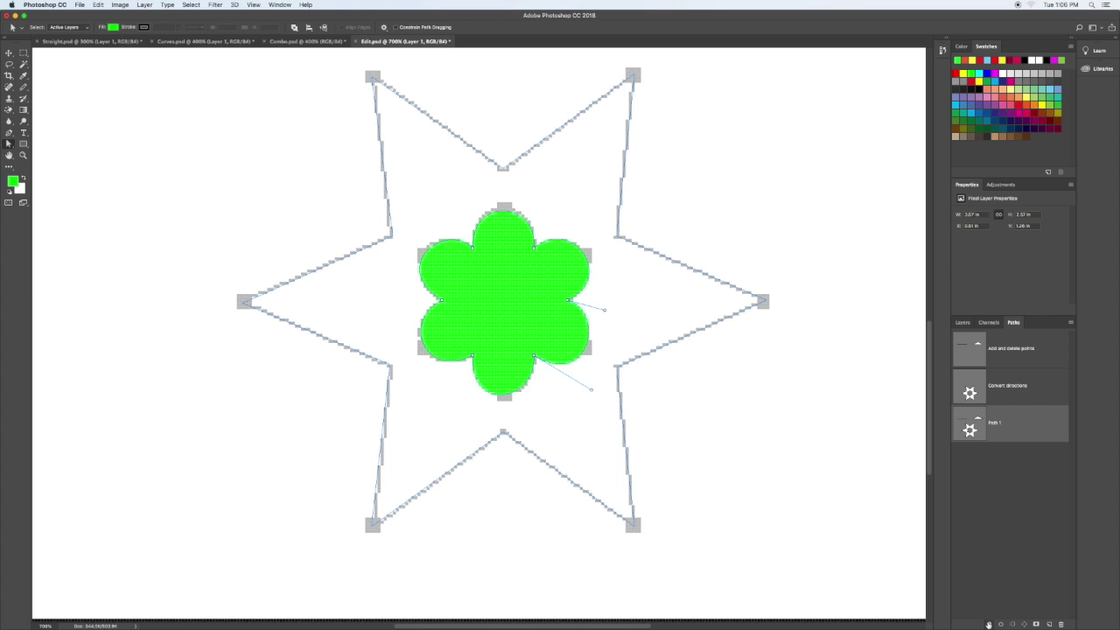
{"action": "left_click", "coordinate": [720, 284]}
{"action": "left_click", "coordinate": [989, 624]}
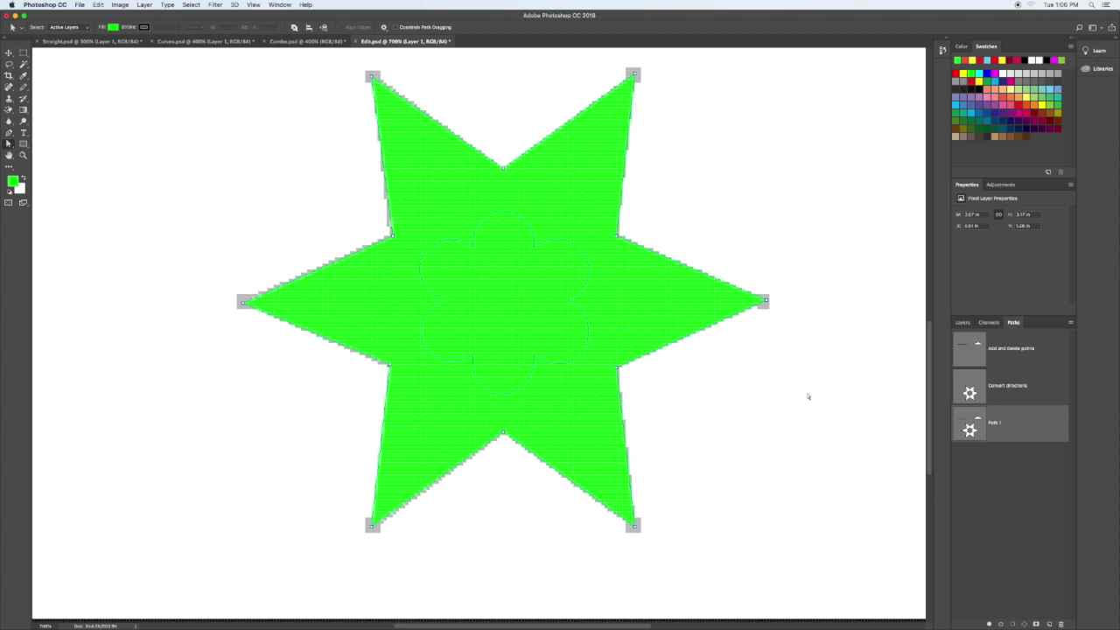
Step: Reselect the flower path and stroke and fill it with red
{"action": "left_click", "coordinate": [589, 281]}
{"action": "left_click", "coordinate": [956, 73]}
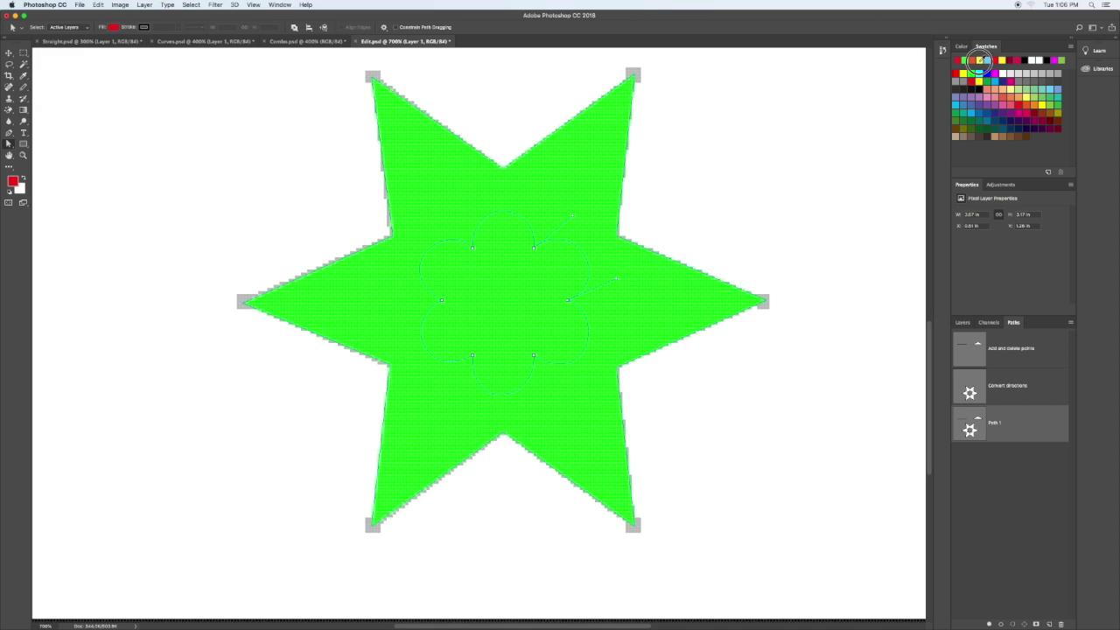
{"action": "left_click", "coordinate": [1001, 625]}
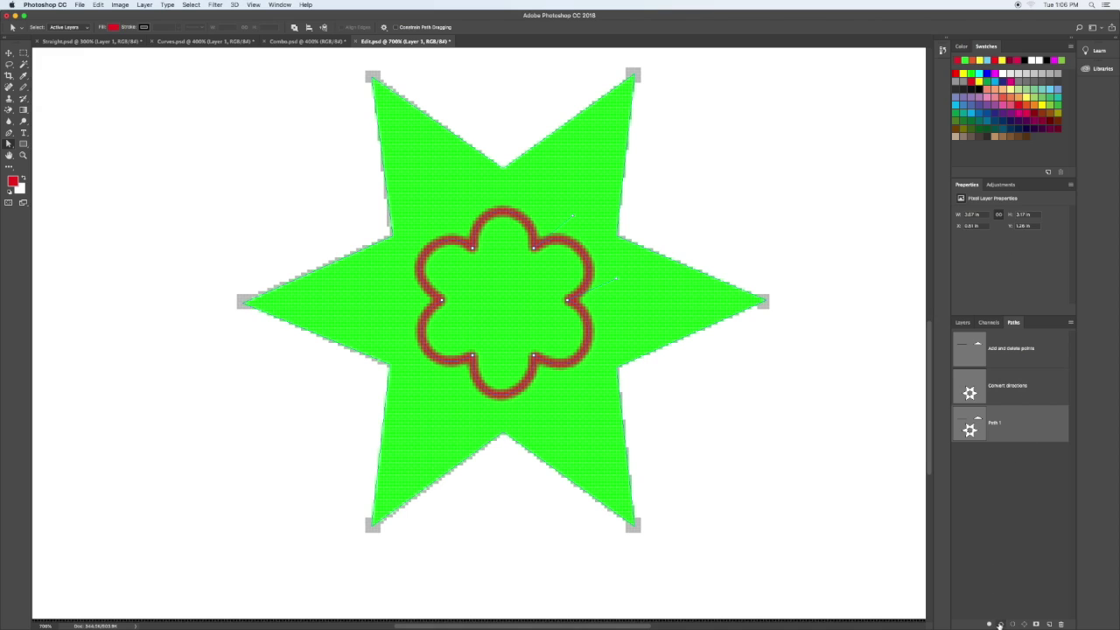
{"action": "left_click", "coordinate": [989, 625]}
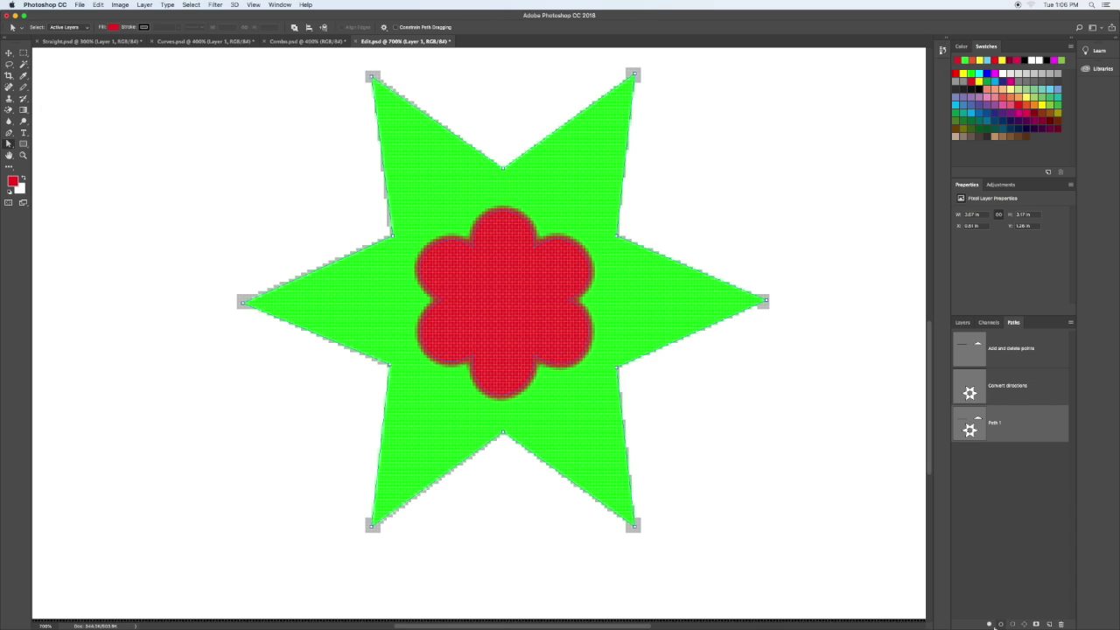
Step: Pick the Pure Yellow swatch and stroke the star outline in yellow
{"action": "left_click", "coordinate": [1040, 105]}
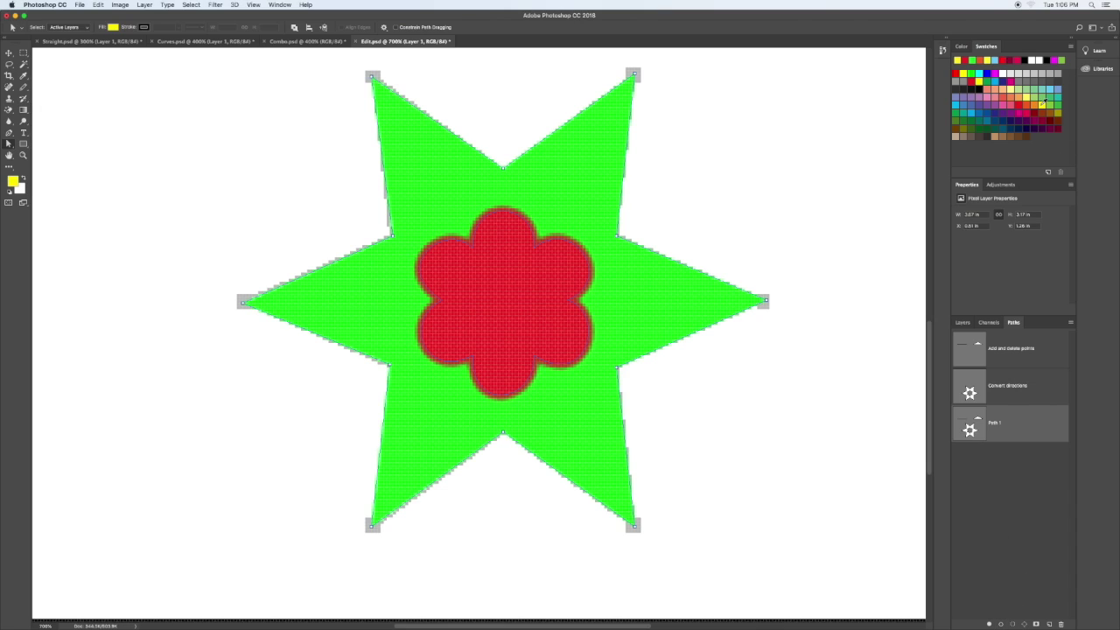
{"action": "double_click", "coordinate": [1040, 105]}
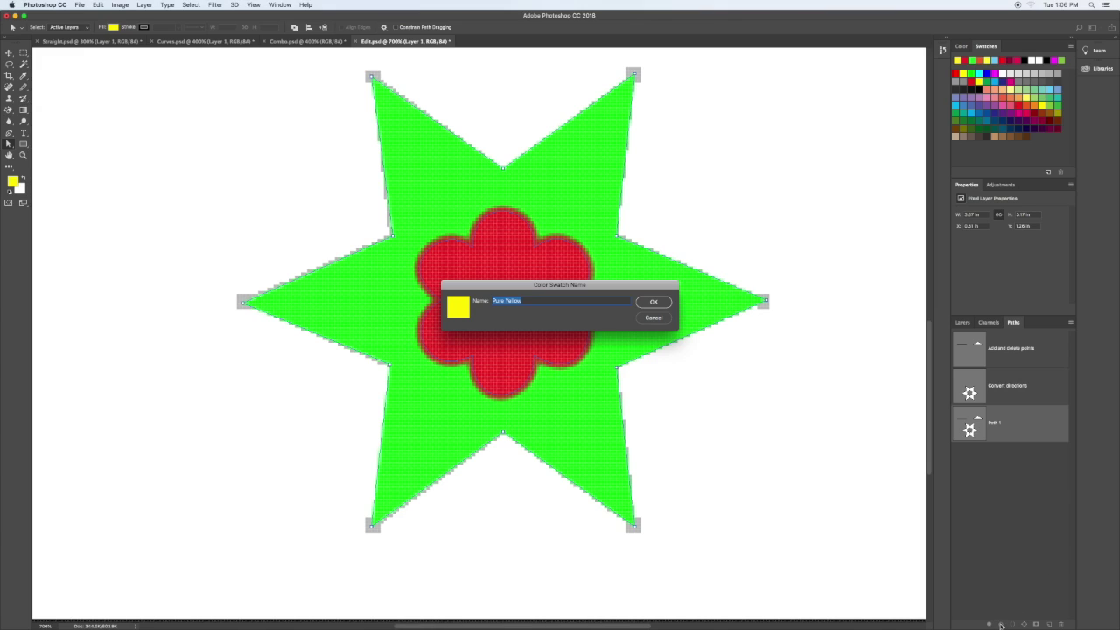
{"action": "left_click", "coordinate": [661, 304]}
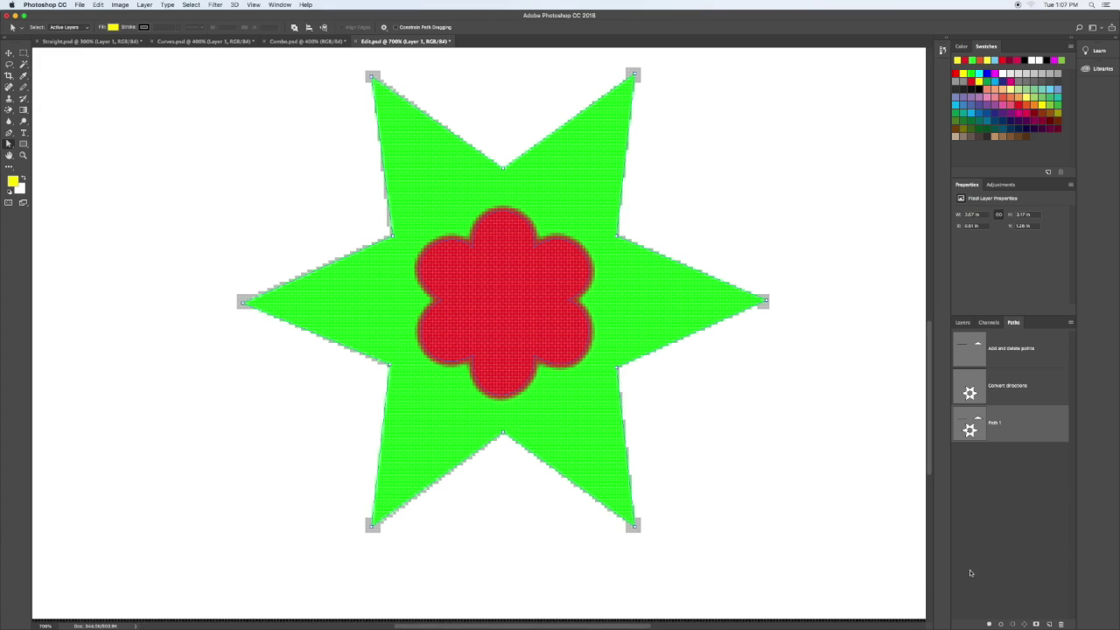
{"action": "left_click", "coordinate": [1000, 624]}
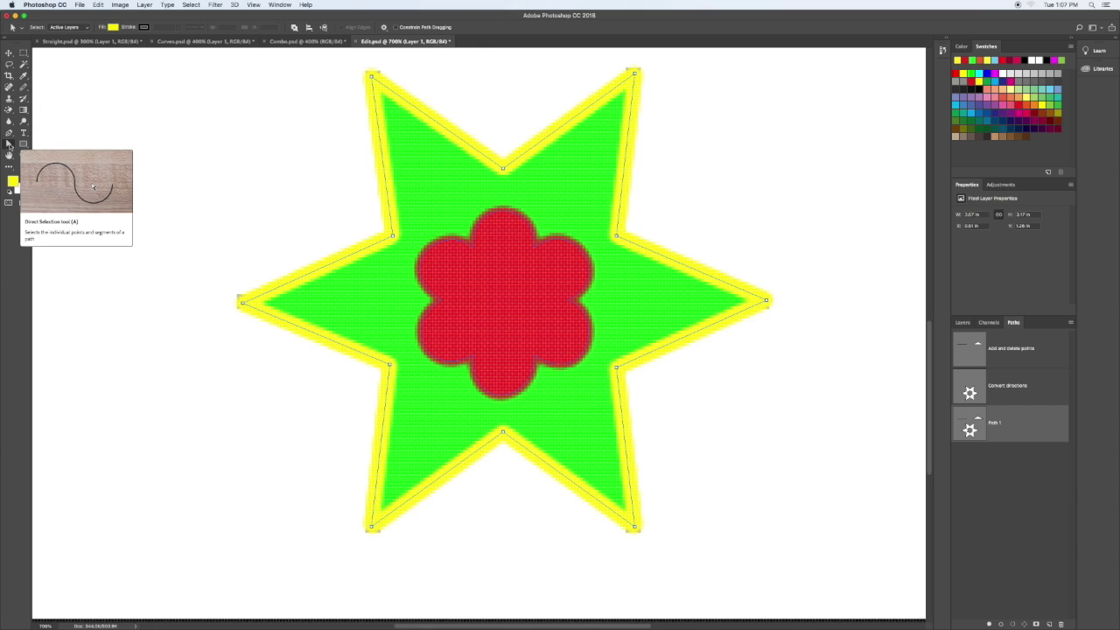
Step: With the Convert Point tool, curve the star's six outer points into rounded petal loops
{"action": "left_click", "coordinate": [9, 133]}
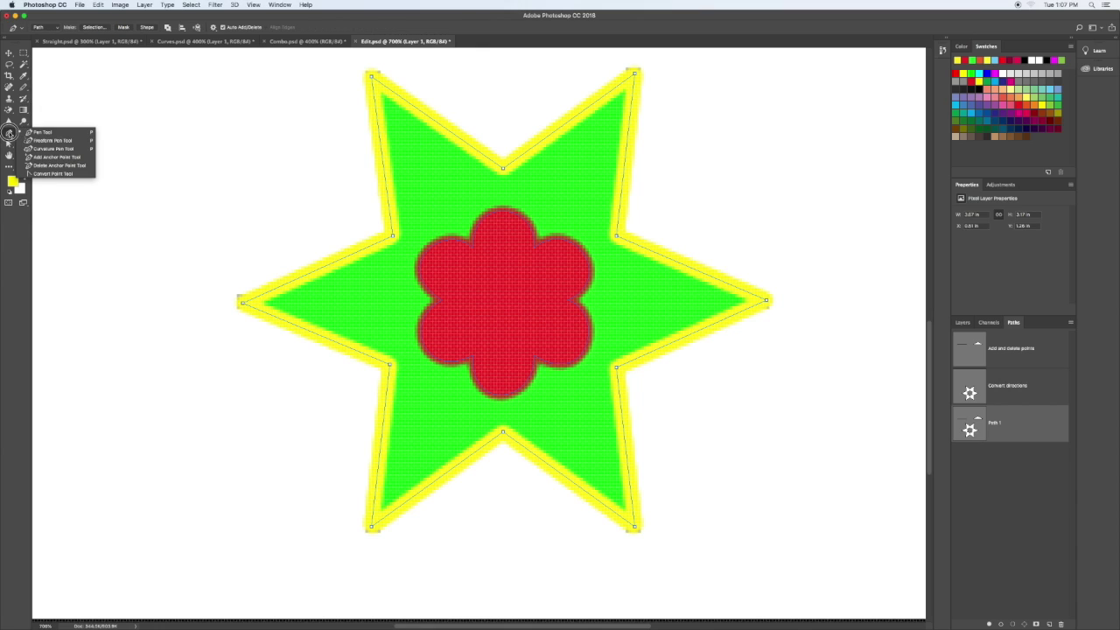
{"action": "left_click", "coordinate": [61, 159]}
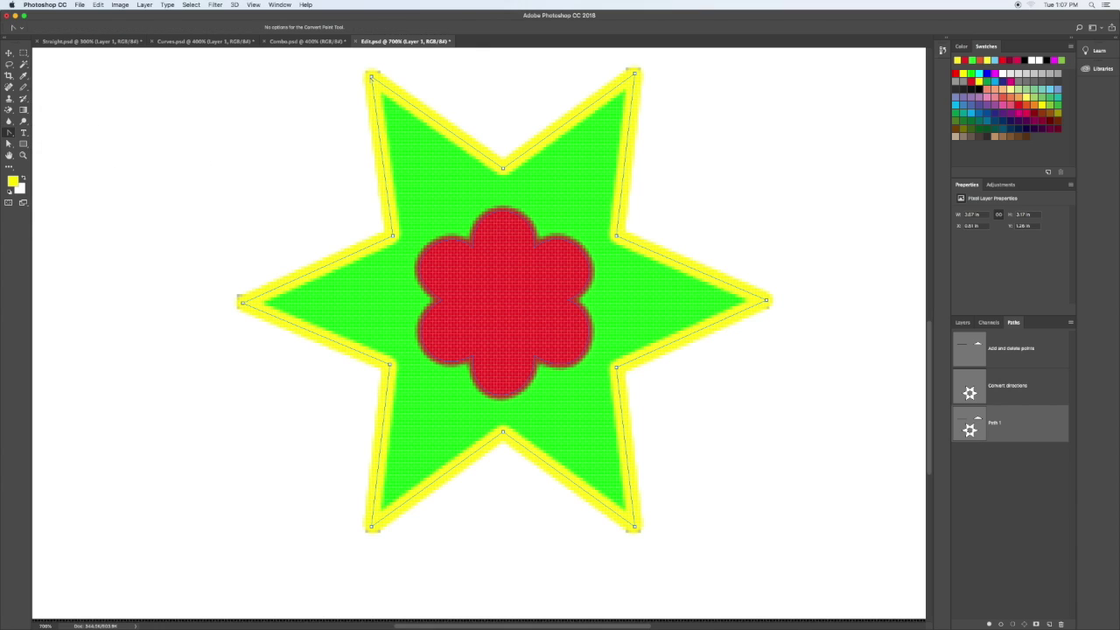
{"action": "left_click_drag", "start_coordinate": [371, 76], "coordinate": [300, 116]}
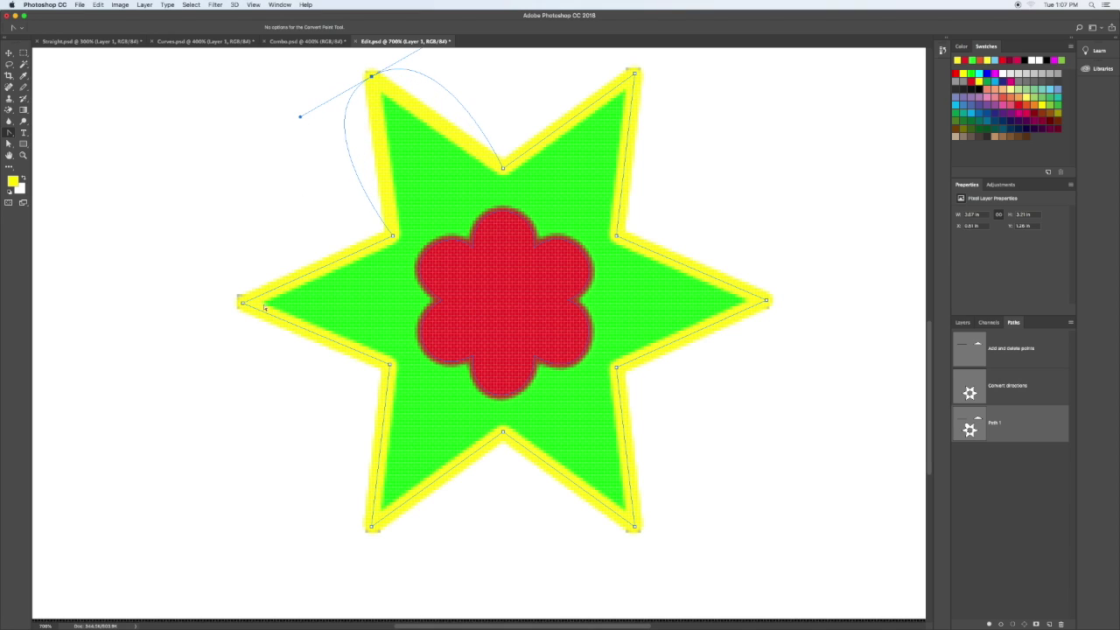
{"action": "left_click_drag", "start_coordinate": [242, 303], "coordinate": [265, 361]}
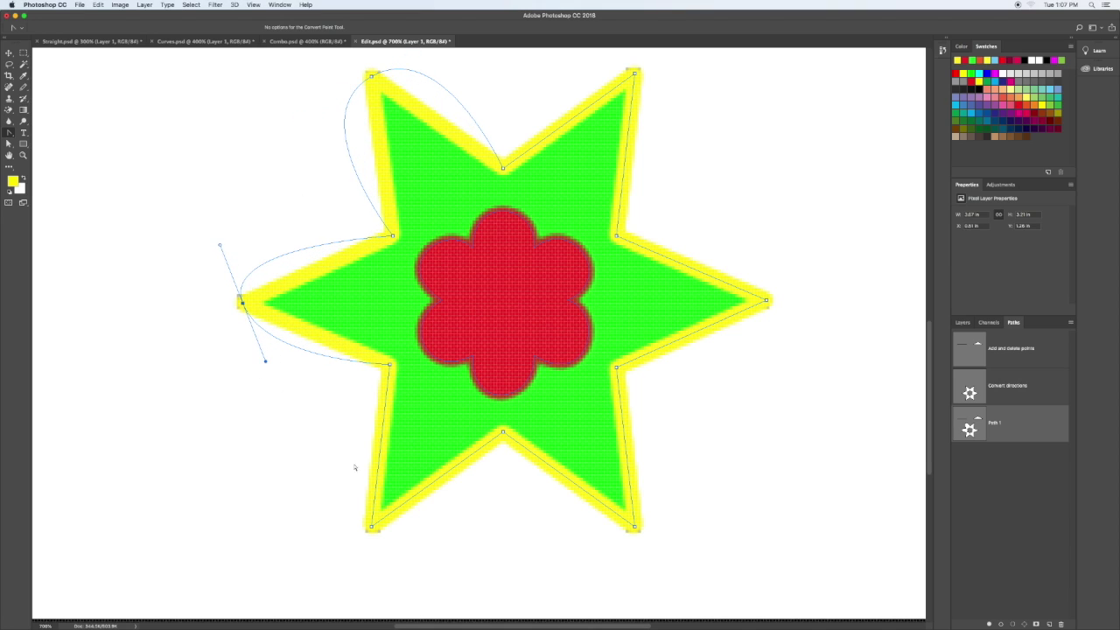
{"action": "left_click_drag", "start_coordinate": [372, 527], "coordinate": [438, 543]}
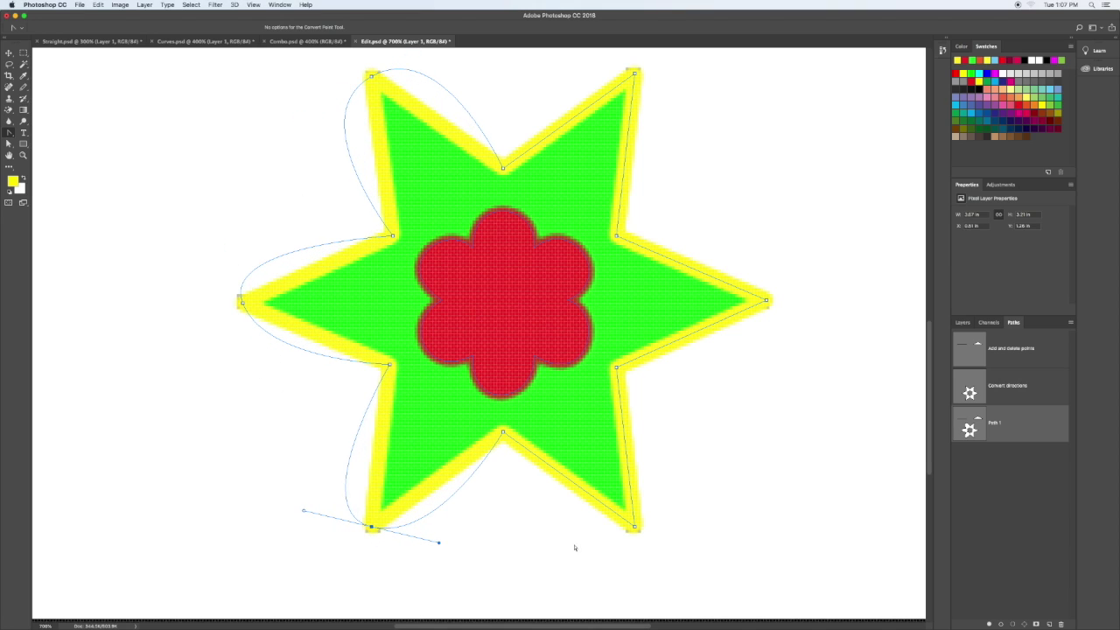
{"action": "left_click_drag", "start_coordinate": [634, 527], "coordinate": [694, 476]}
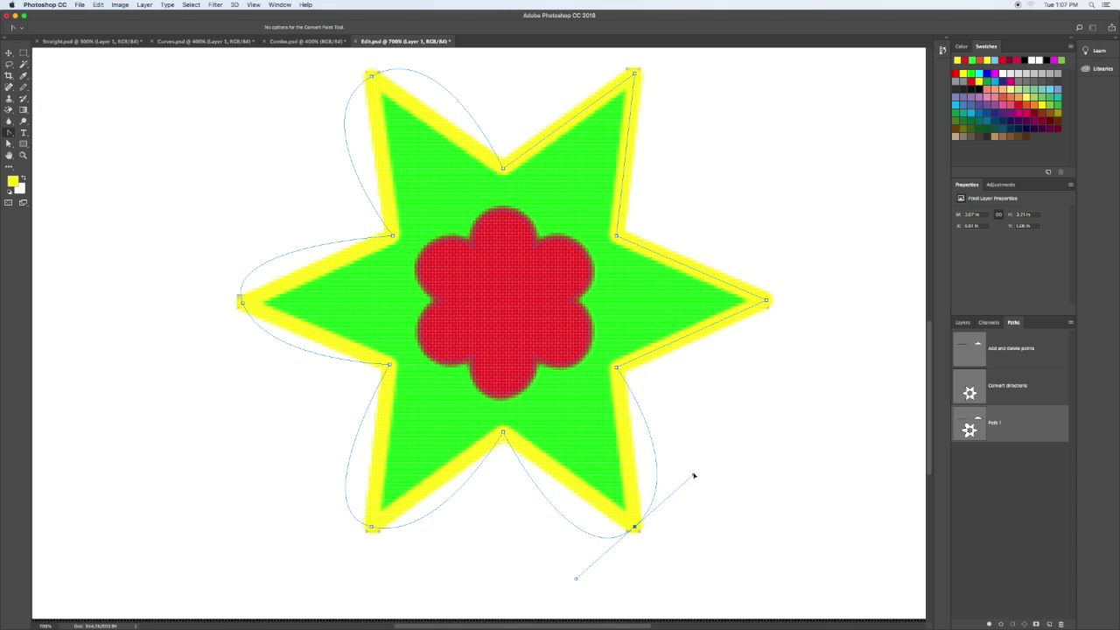
{"action": "left_click_drag", "start_coordinate": [767, 301], "coordinate": [763, 286]}
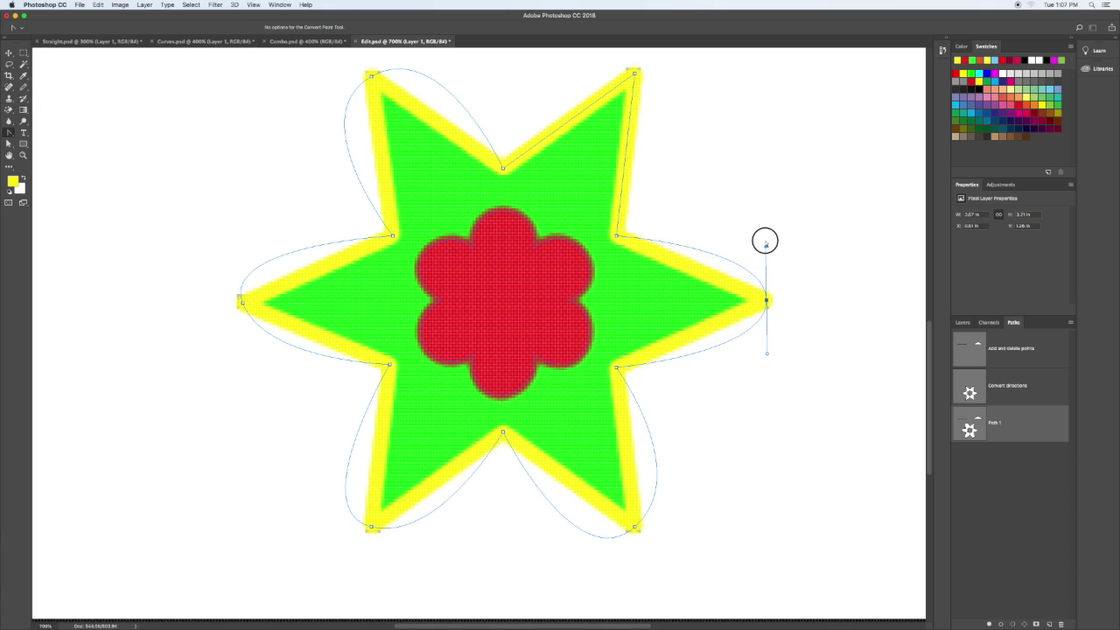
{"action": "left_click_drag", "start_coordinate": [766, 243], "coordinate": [766, 234]}
{"action": "left_click_drag", "start_coordinate": [635, 73], "coordinate": [577, 52]}
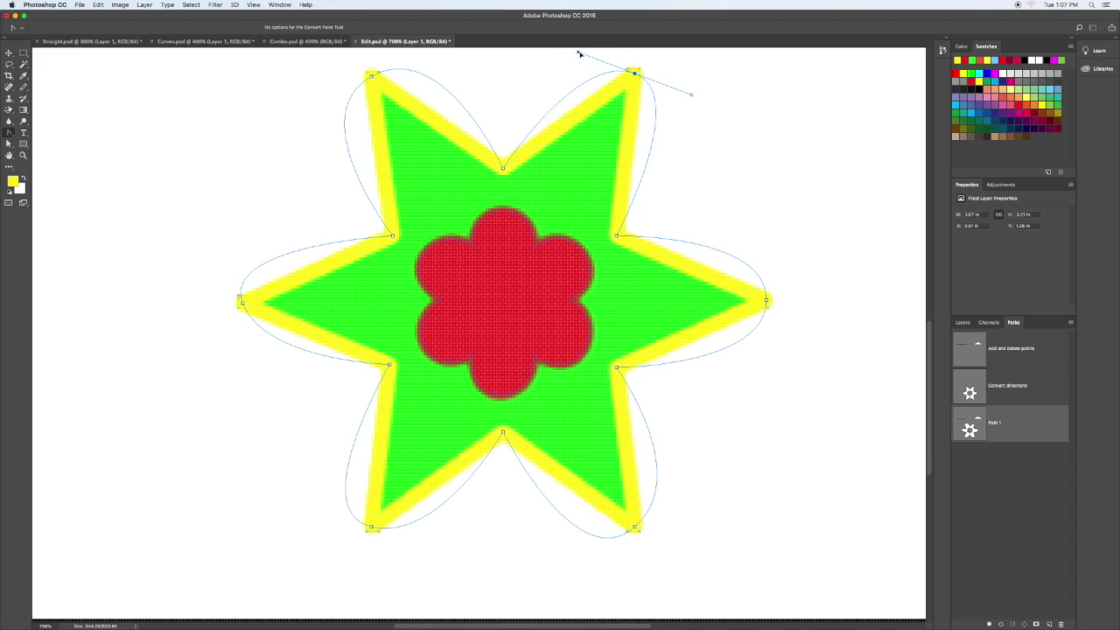
Step: On a new layer above Background, fill the petal path with light blue
{"action": "left_click", "coordinate": [964, 323]}
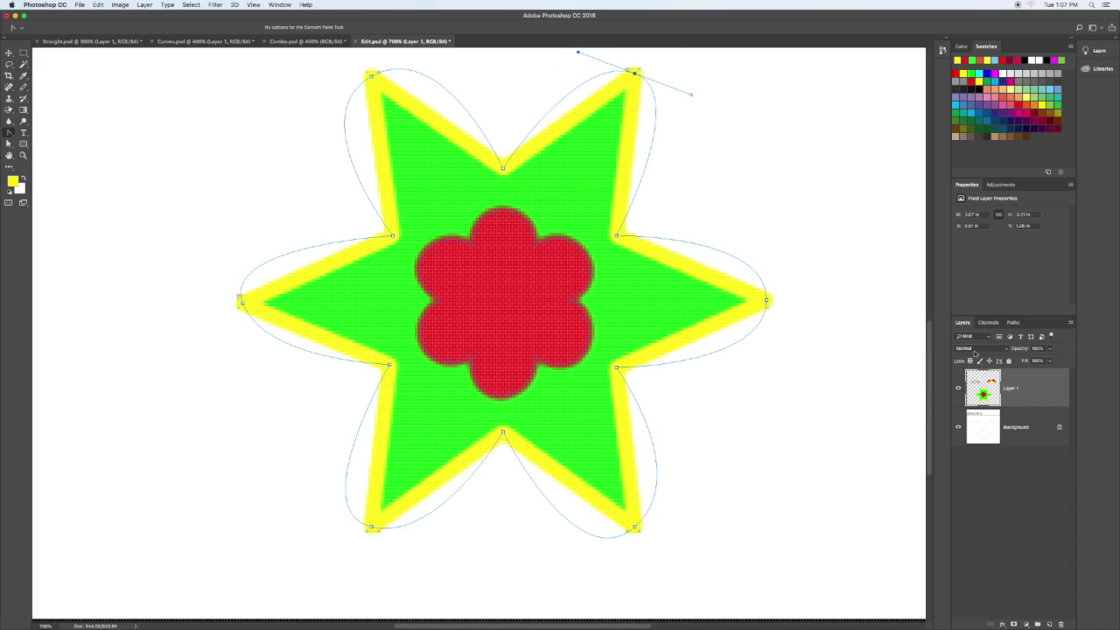
{"action": "left_click", "coordinate": [1035, 435]}
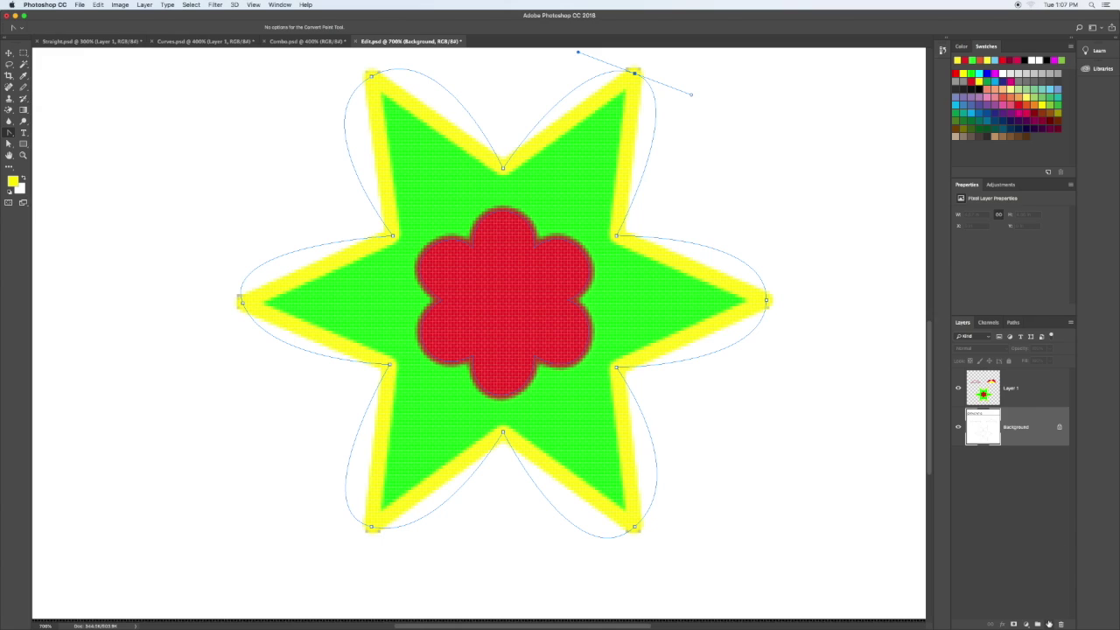
{"action": "left_click", "coordinate": [1049, 624]}
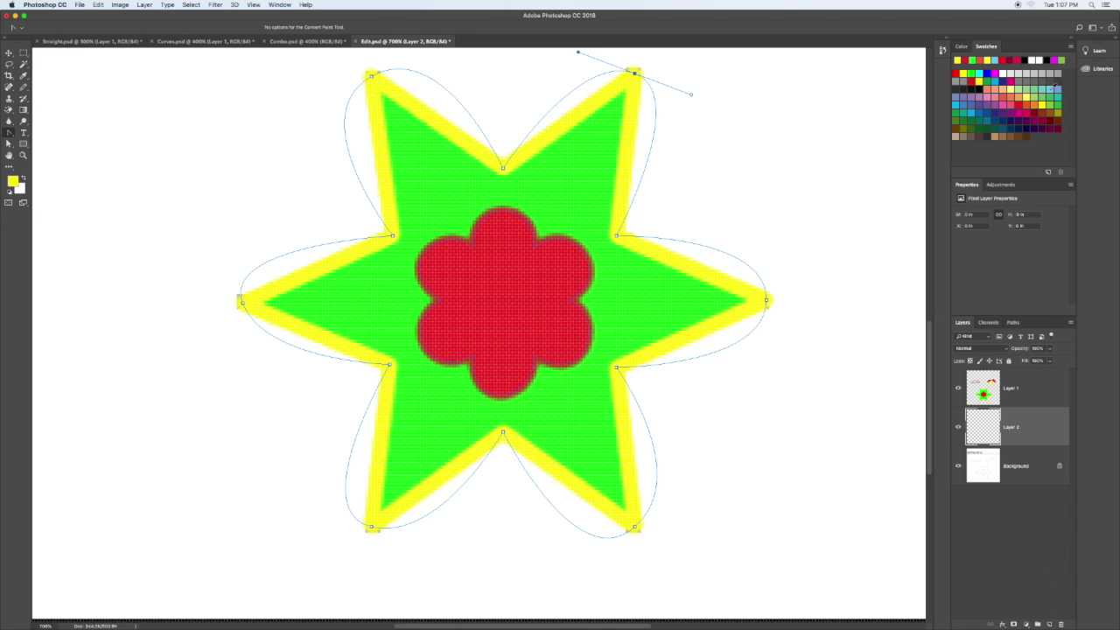
{"action": "left_click", "coordinate": [1053, 88]}
{"action": "left_click", "coordinate": [1012, 322]}
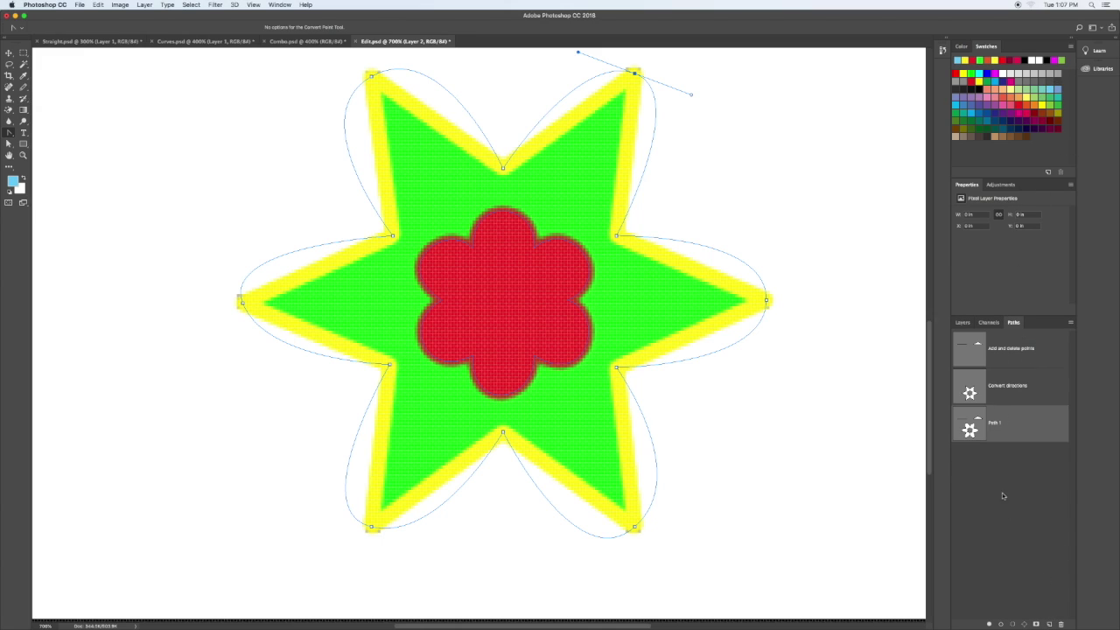
{"action": "left_click", "coordinate": [989, 624]}
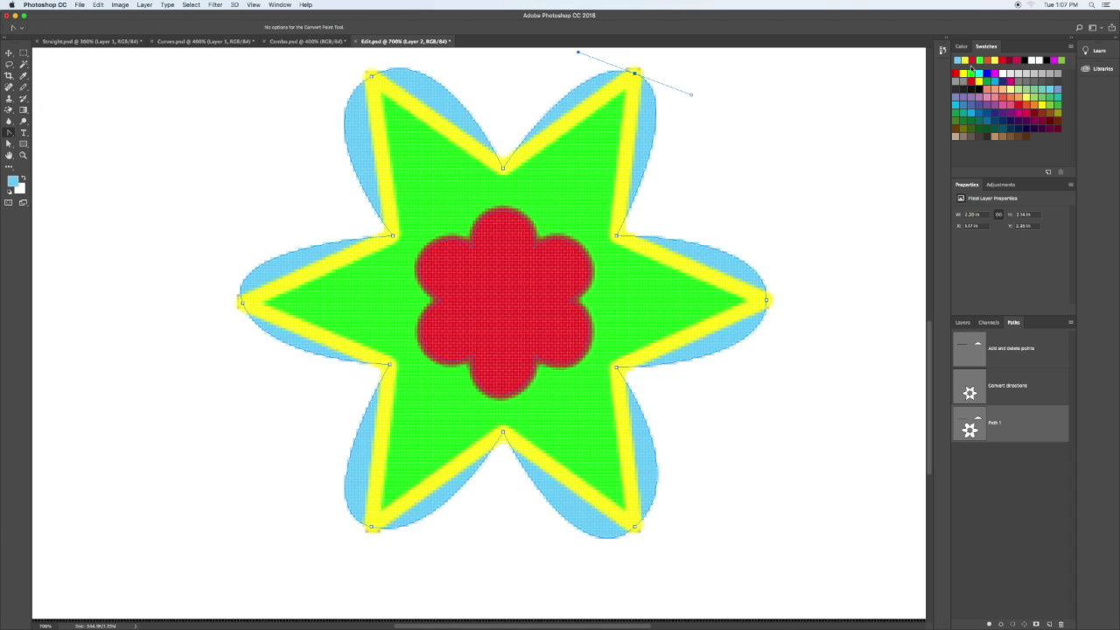
Step: Stroke the petal path in red three times for a thick outline
{"action": "left_click", "coordinate": [977, 59]}
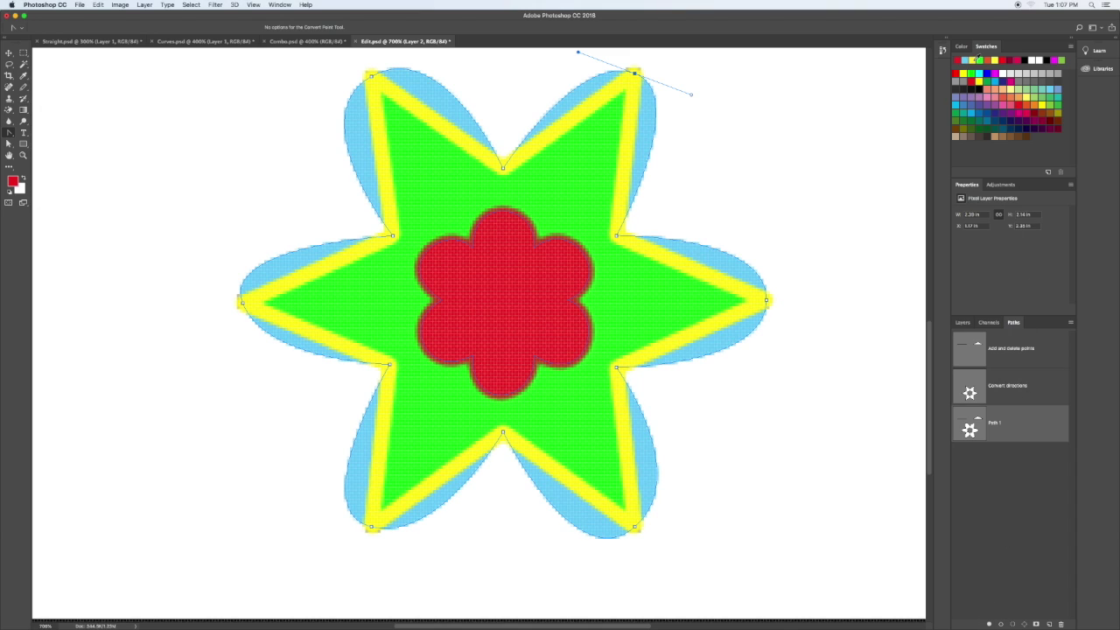
{"action": "left_click", "coordinate": [1001, 624]}
{"action": "left_click", "coordinate": [1000, 624]}
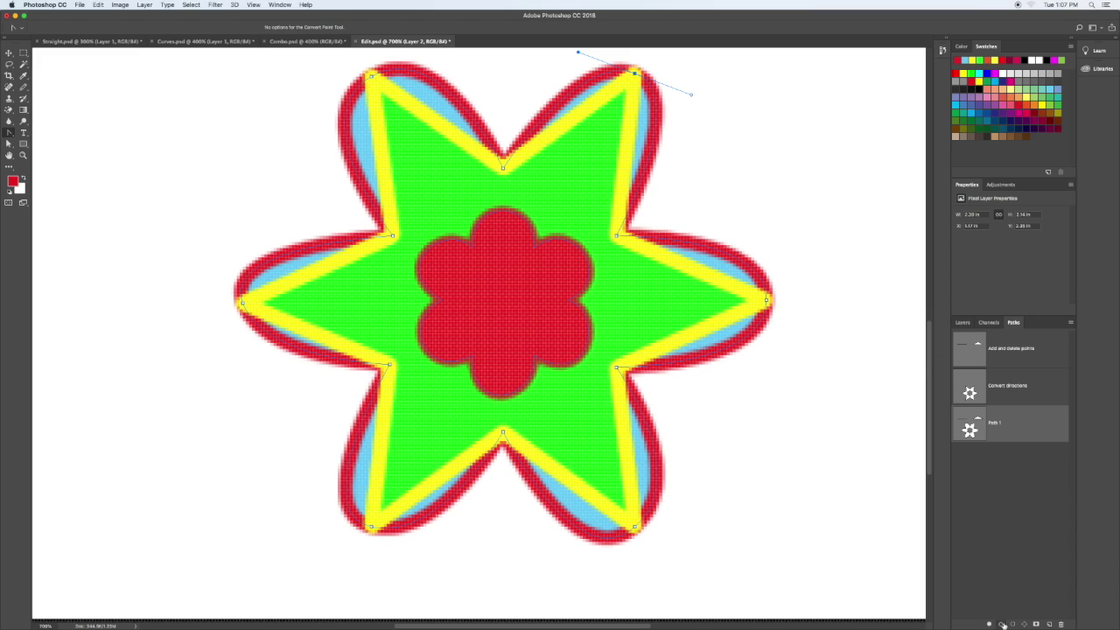
{"action": "left_click", "coordinate": [1001, 624]}
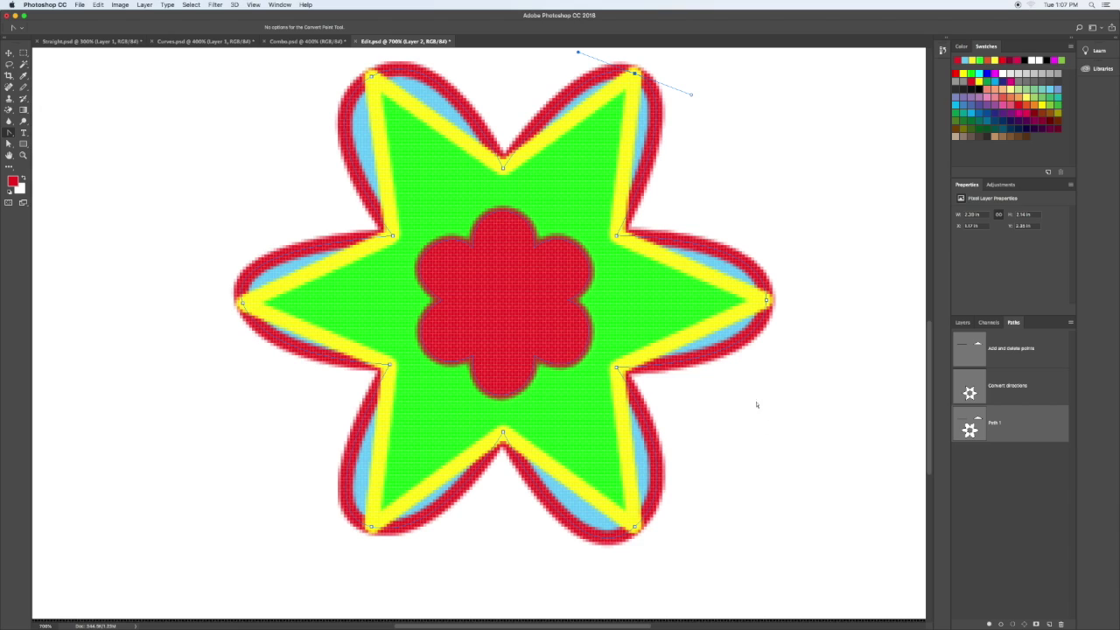
Step: Stroke the petal path with a white pencil line, undoing and reapplying it once
{"action": "key", "text": "b"}
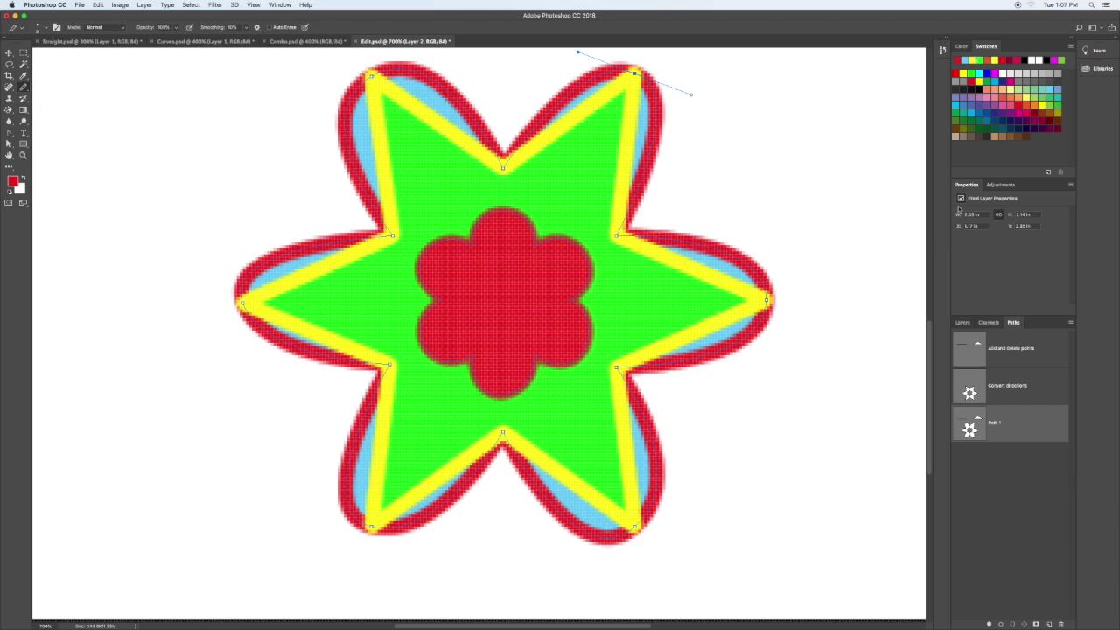
{"action": "left_click", "coordinate": [1036, 59]}
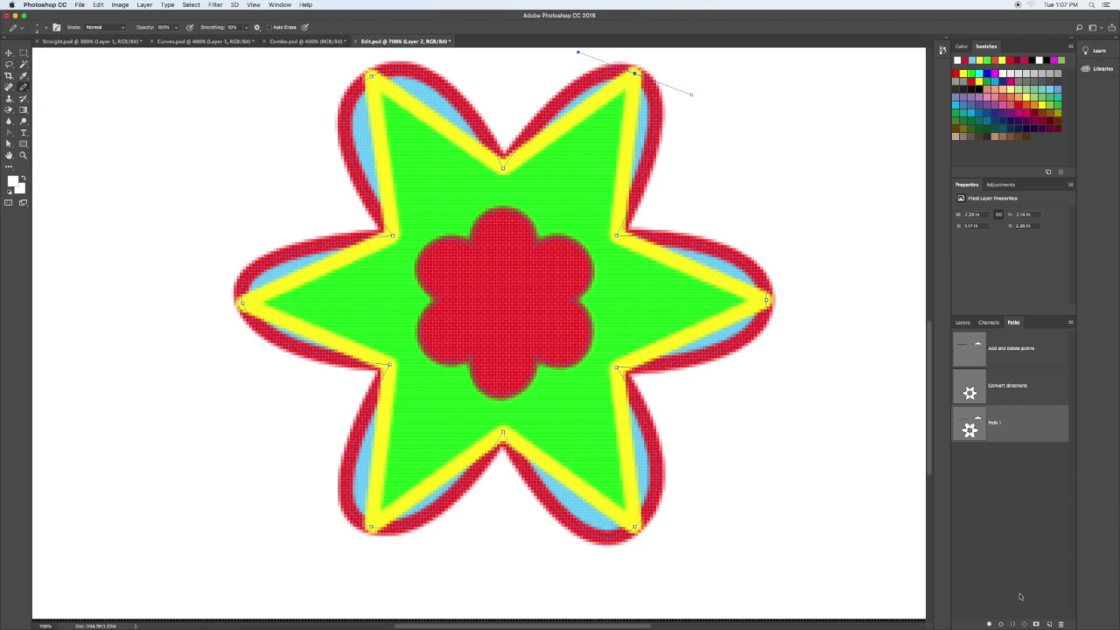
{"action": "left_click", "coordinate": [1001, 624]}
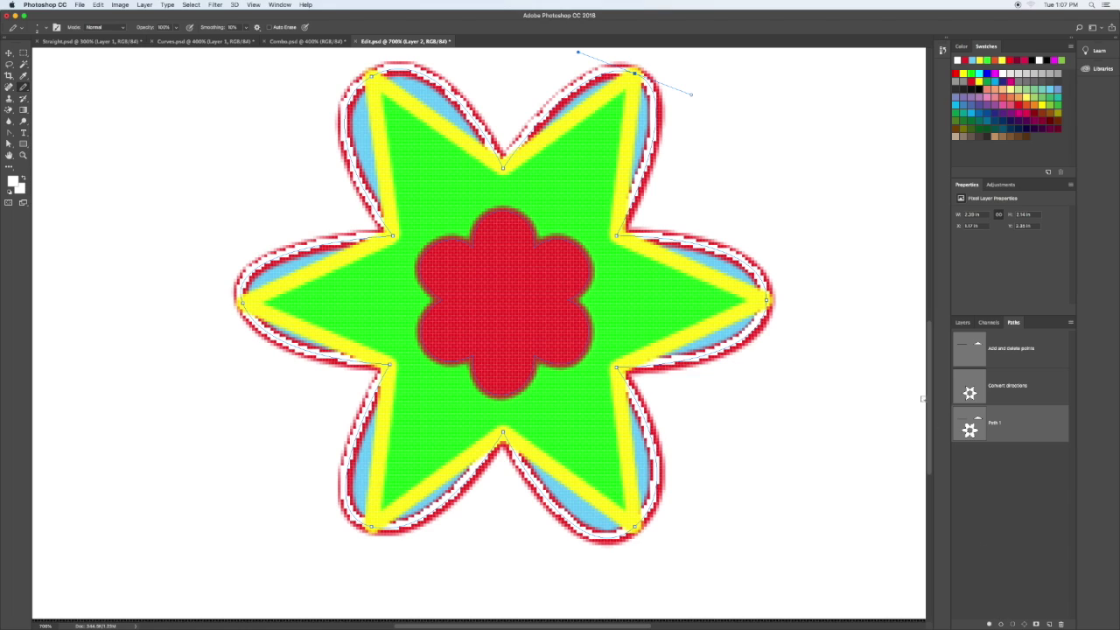
{"action": "key", "text": "super+z"}
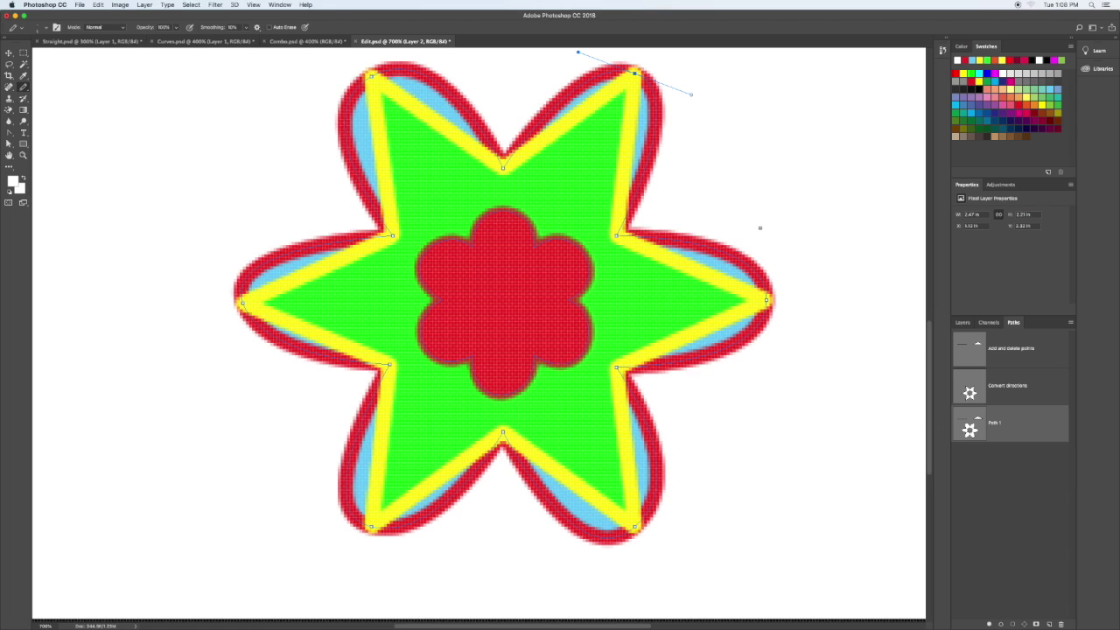
{"action": "left_click", "coordinate": [1000, 623]}
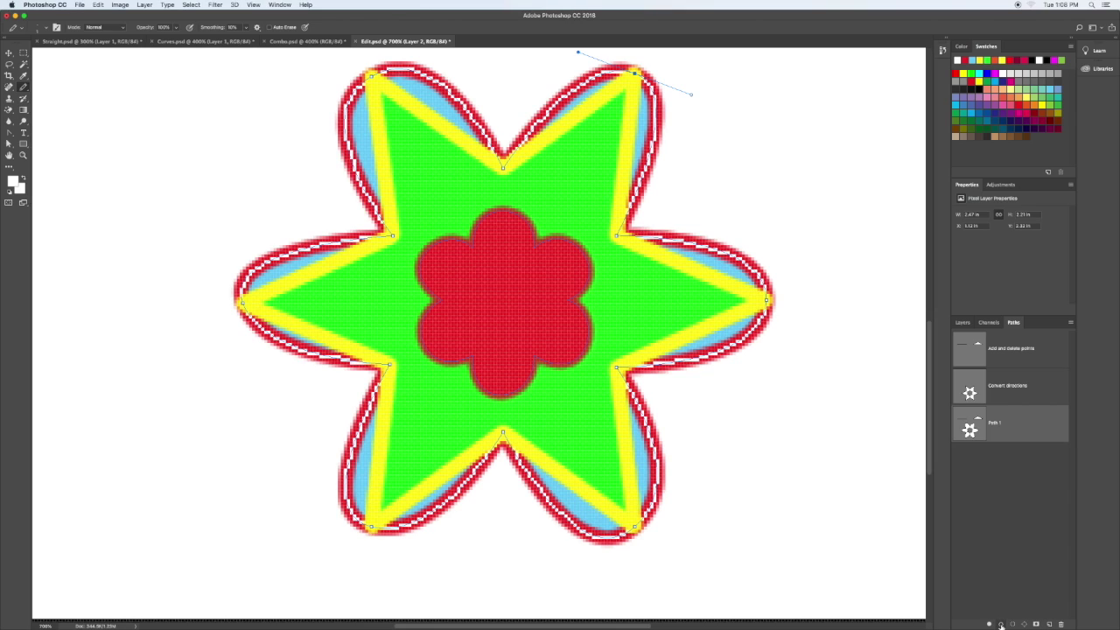
Step: Switch to Path Selection and deselect the path's anchors
{"action": "left_click", "coordinate": [8, 53]}
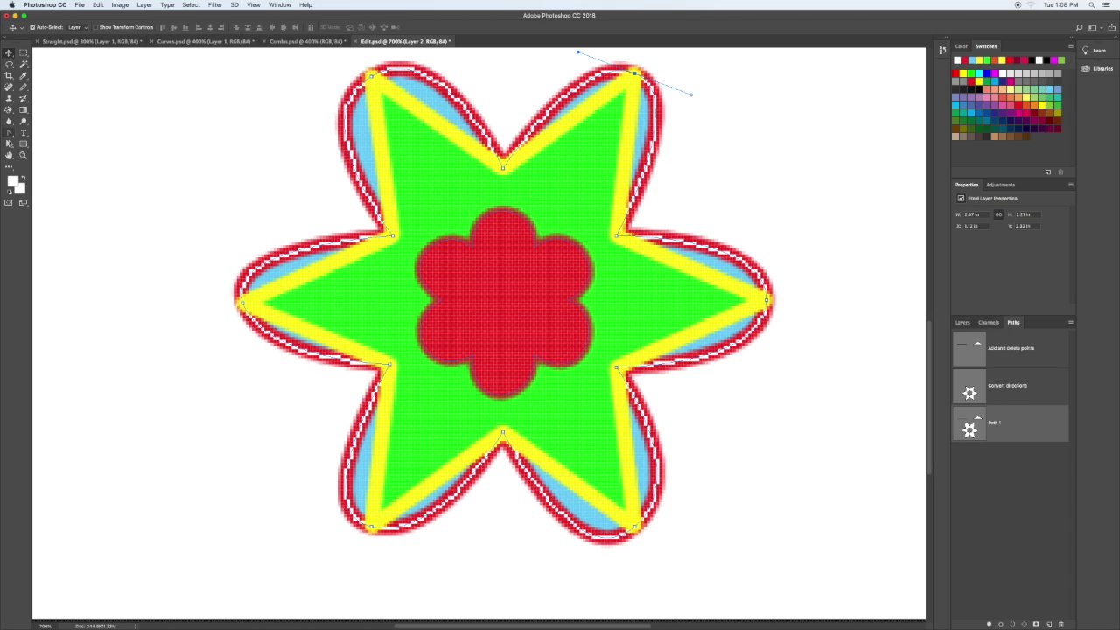
{"action": "left_click", "coordinate": [8, 144]}
{"action": "left_click", "coordinate": [325, 219]}
Step: Select the inner flower subpath and adjust its bottom-left anchor with Convert Point
{"action": "left_click", "coordinate": [468, 249]}
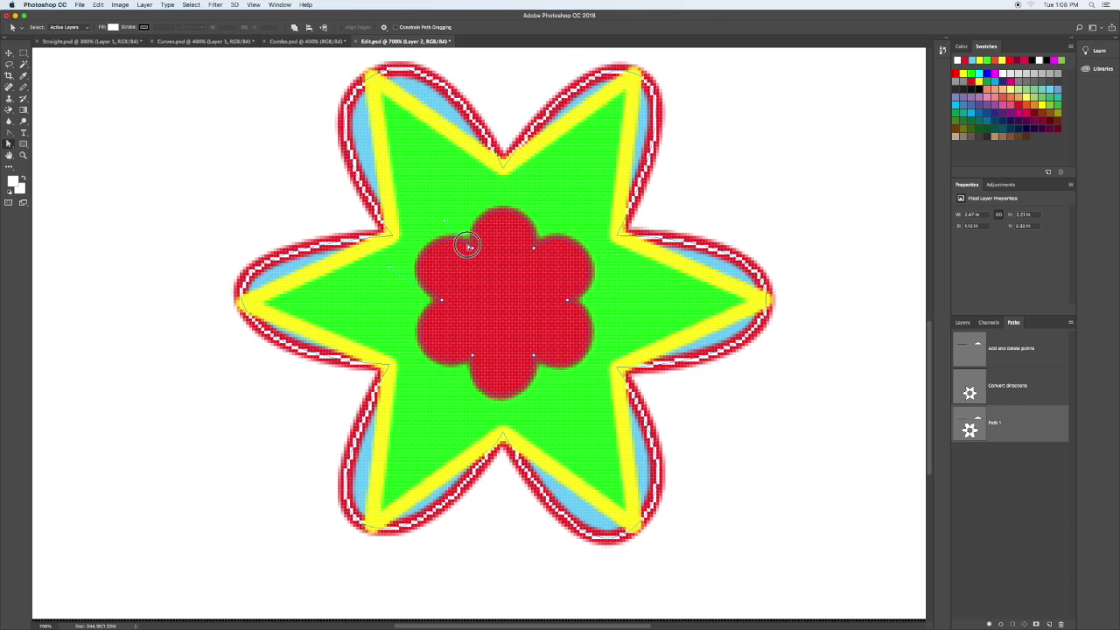
{"action": "left_click", "coordinate": [11, 135]}
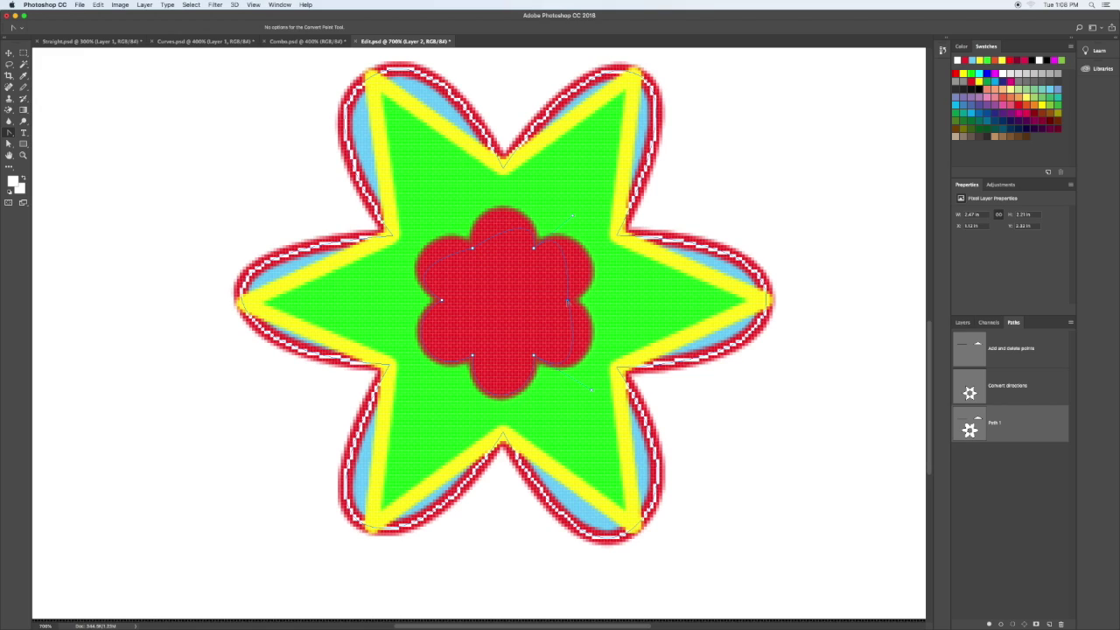
{"action": "left_click", "coordinate": [473, 356]}
Step: On Layer 1, fill the flower's centre path with yellow twice
{"action": "left_click", "coordinate": [1019, 91]}
{"action": "left_click", "coordinate": [962, 322]}
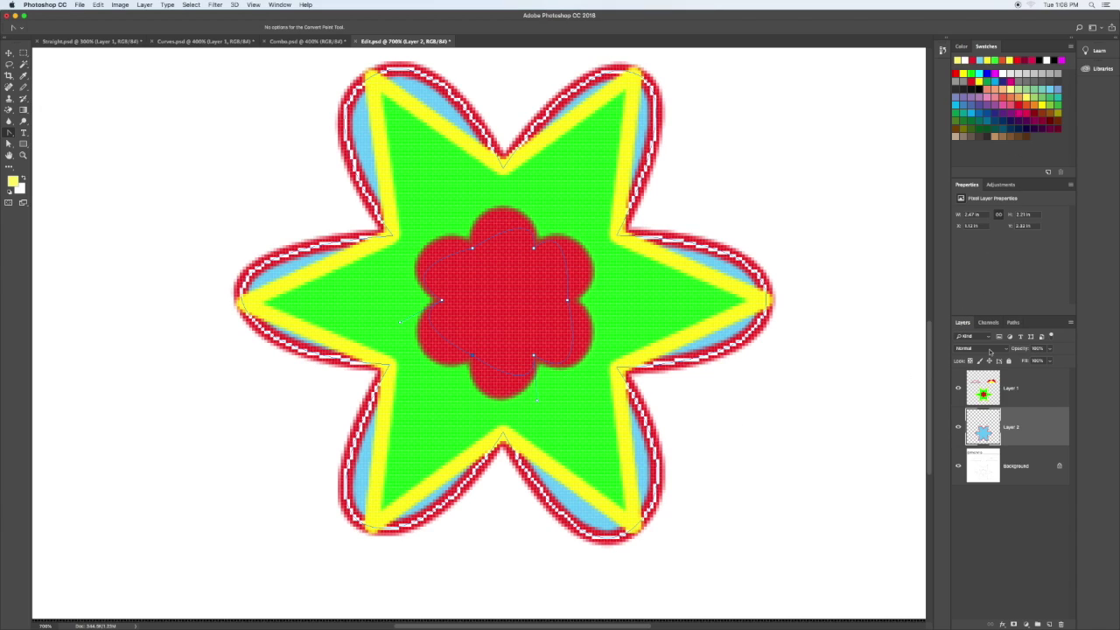
{"action": "left_click", "coordinate": [1040, 394]}
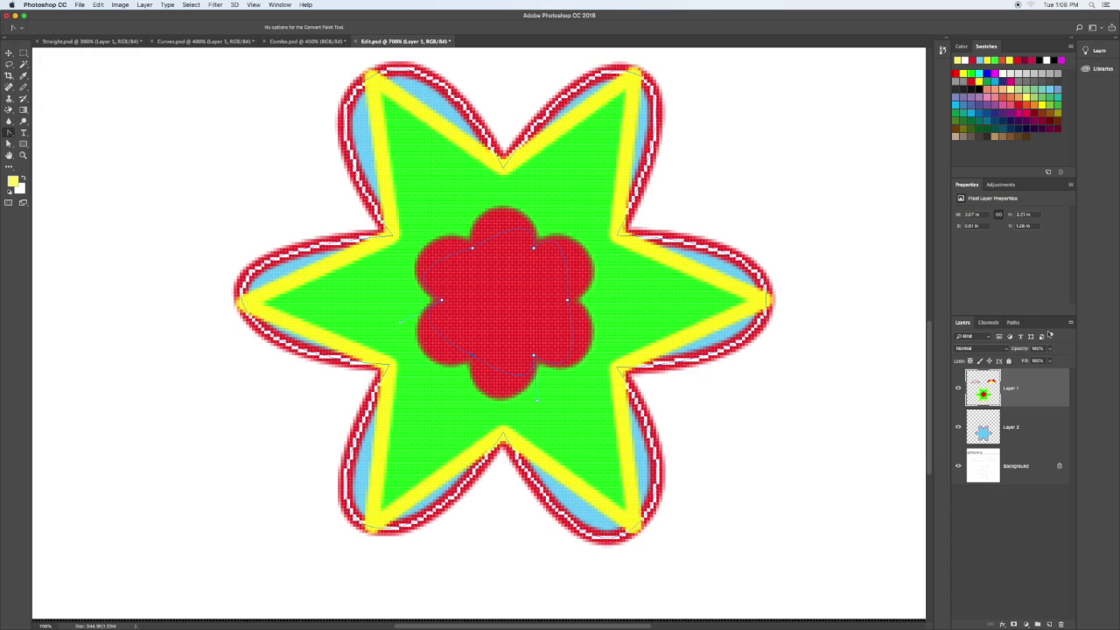
{"action": "left_click", "coordinate": [1013, 322]}
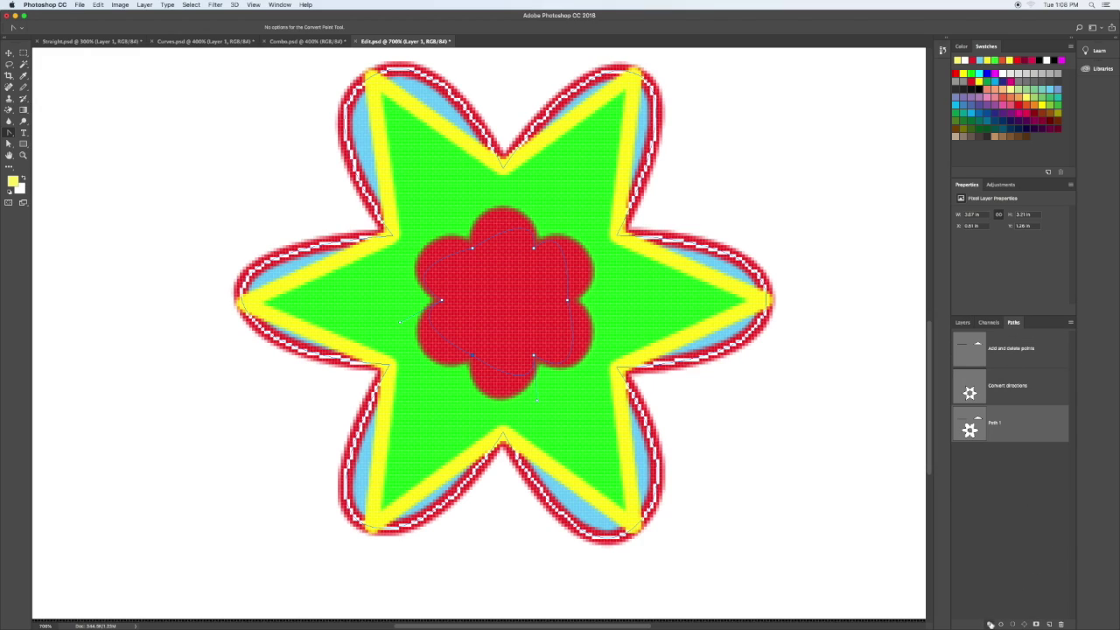
{"action": "left_click", "coordinate": [988, 624]}
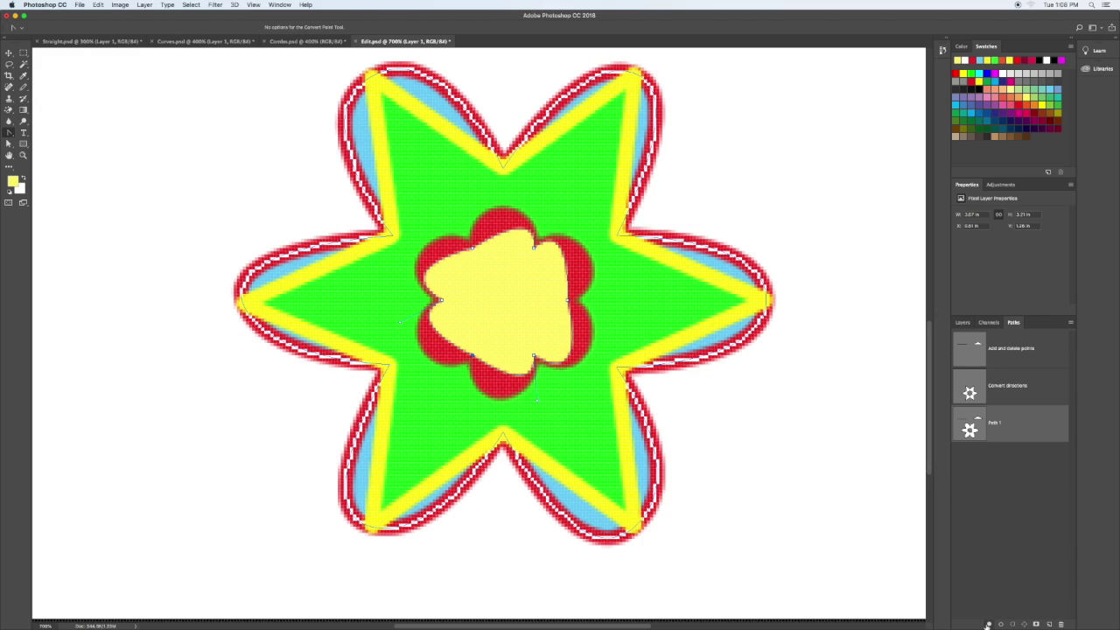
{"action": "left_click", "coordinate": [987, 624]}
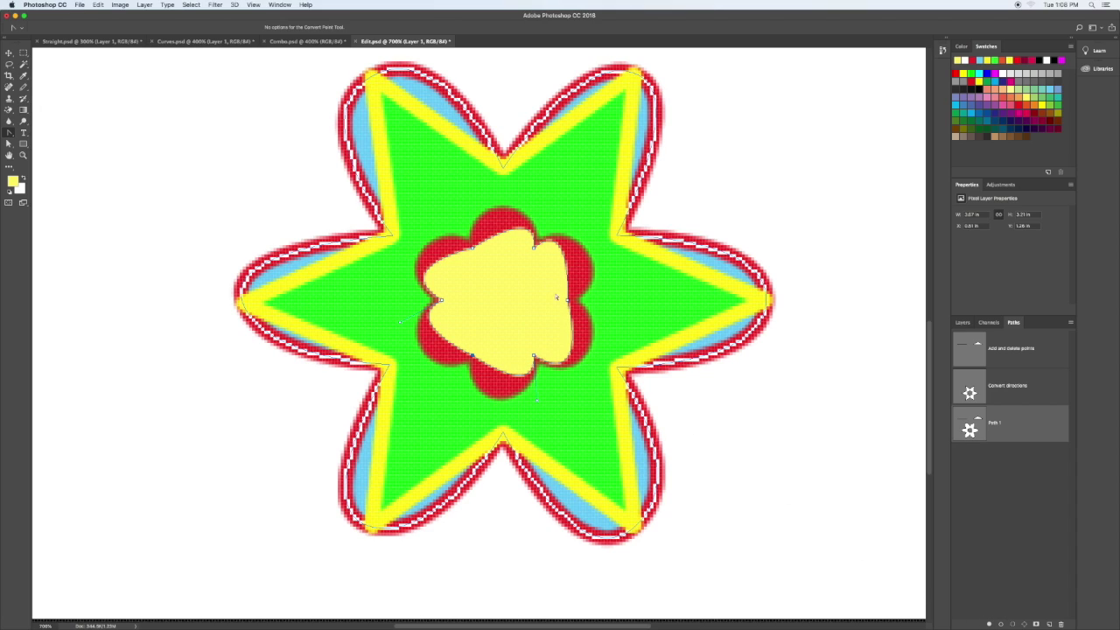
Step: Deselect the active layer, select the star subpath, and set it to Subtract Front Shape
{"action": "left_click", "coordinate": [9, 53]}
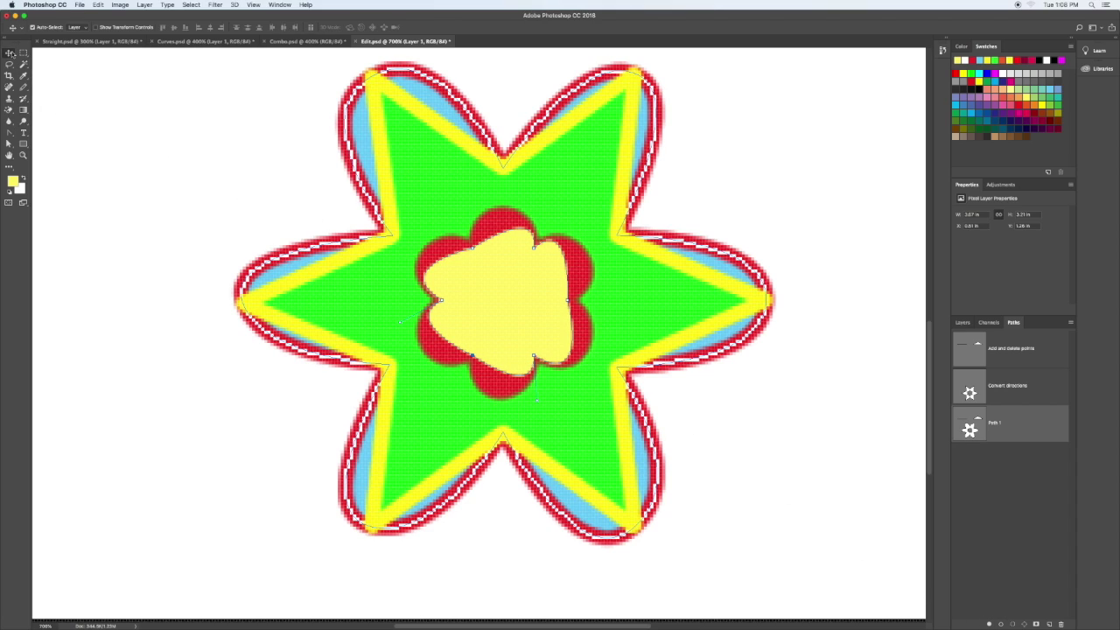
{"action": "left_click", "coordinate": [129, 156]}
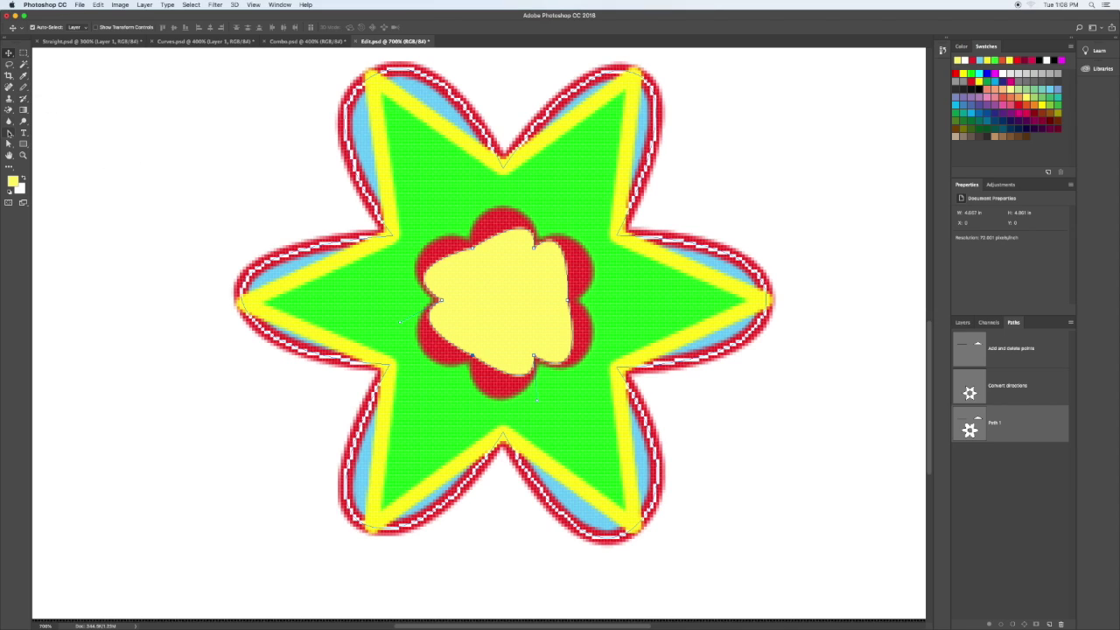
{"action": "left_click", "coordinate": [9, 132]}
{"action": "left_click", "coordinate": [9, 143]}
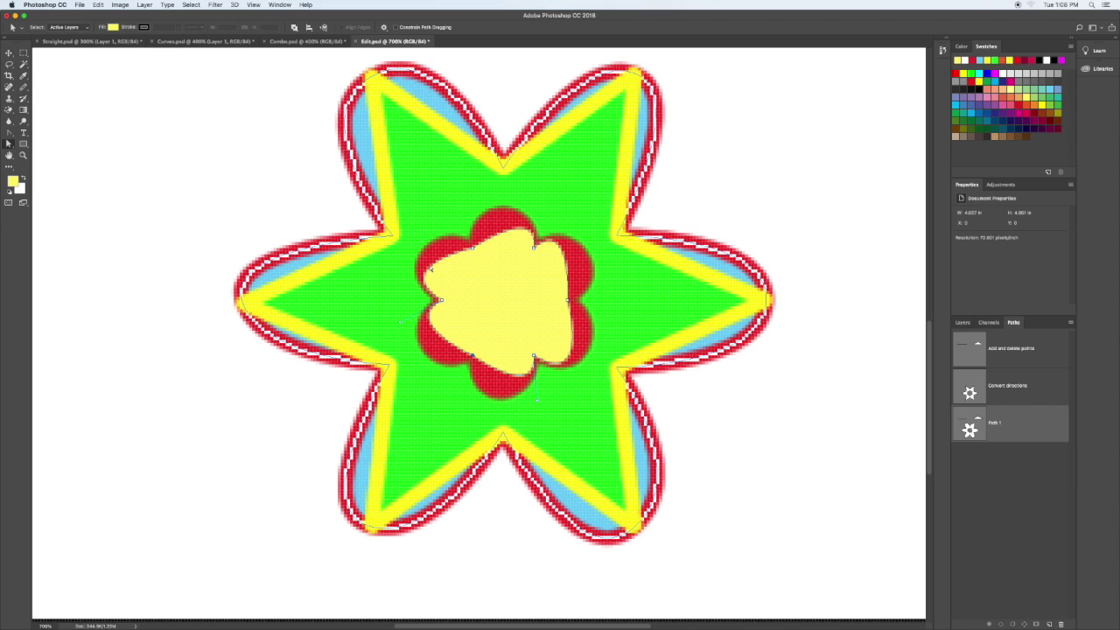
{"action": "left_click", "coordinate": [393, 237]}
{"action": "left_click", "coordinate": [295, 28]}
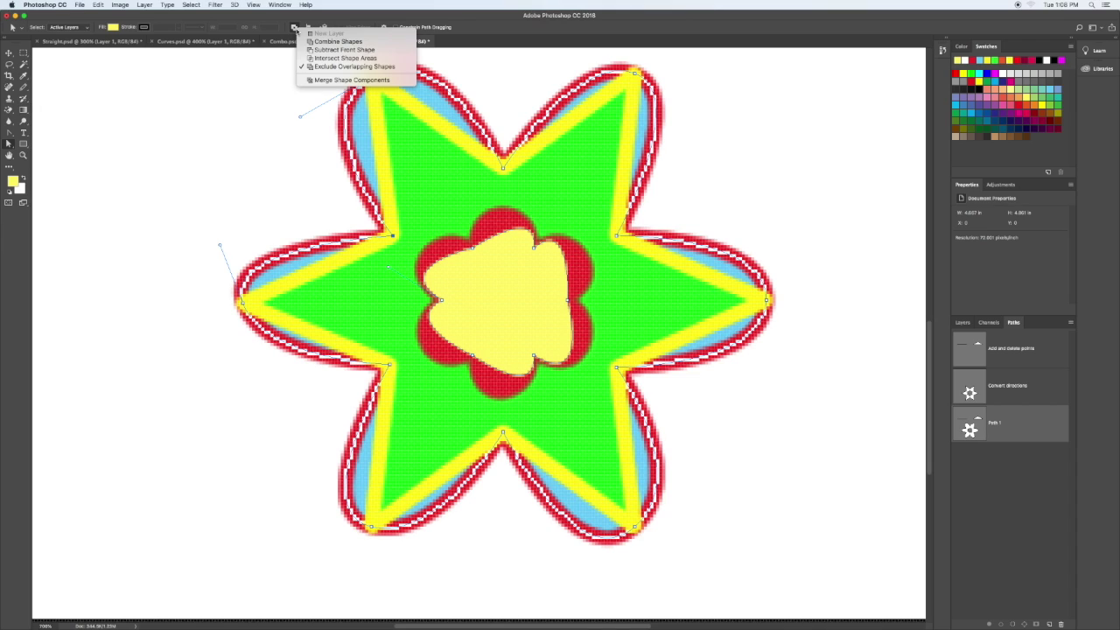
{"action": "left_click", "coordinate": [328, 50]}
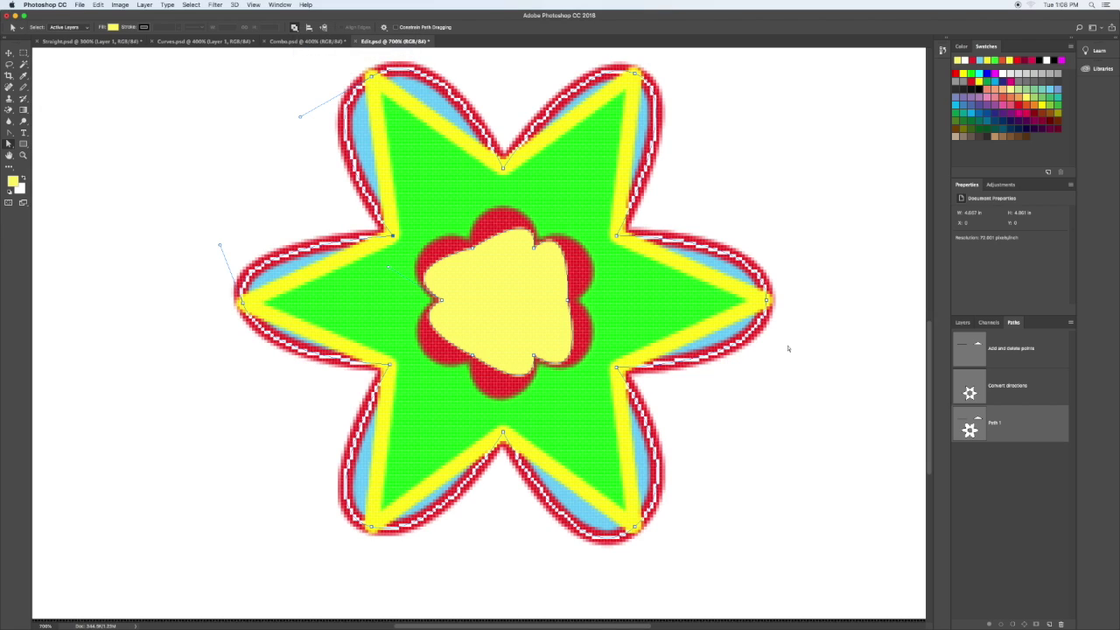